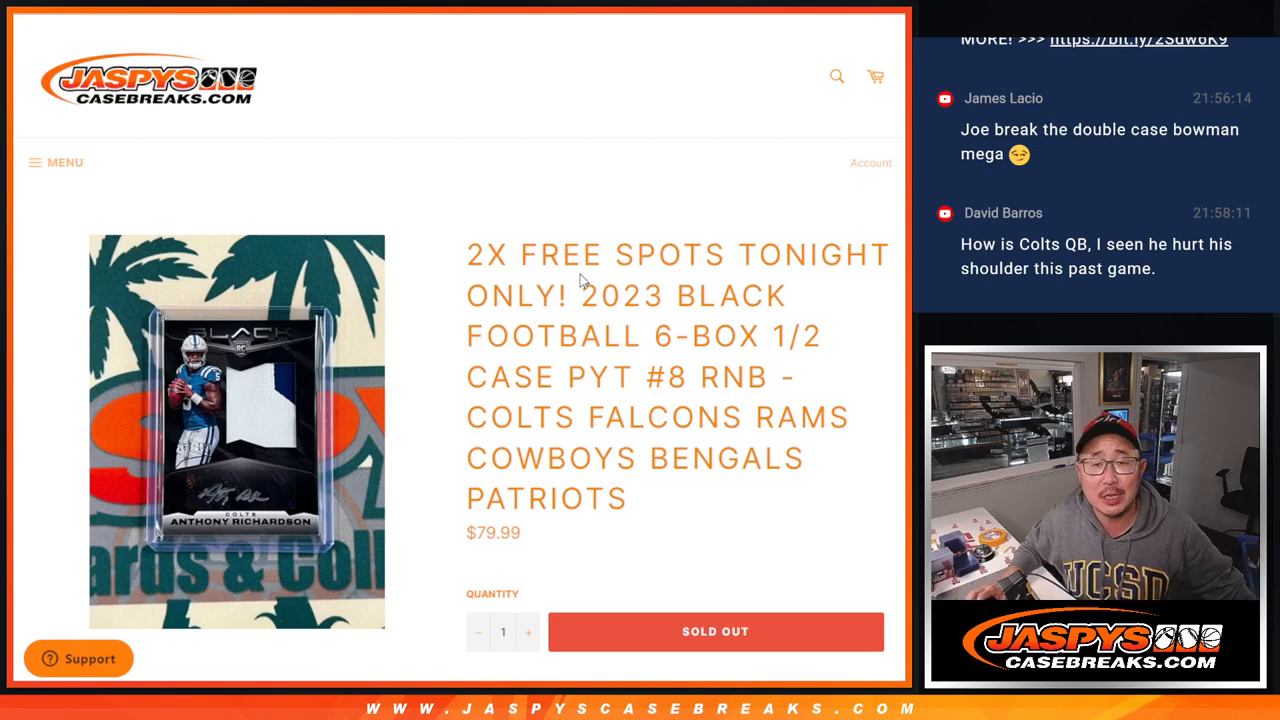
Review the Jaspys break listing's title, six teams, numbering rules and 2X FREE SPOTS note
{"action": "double_click", "coordinate": [727, 369]}
{"action": "left_click", "coordinate": [760, 316]}
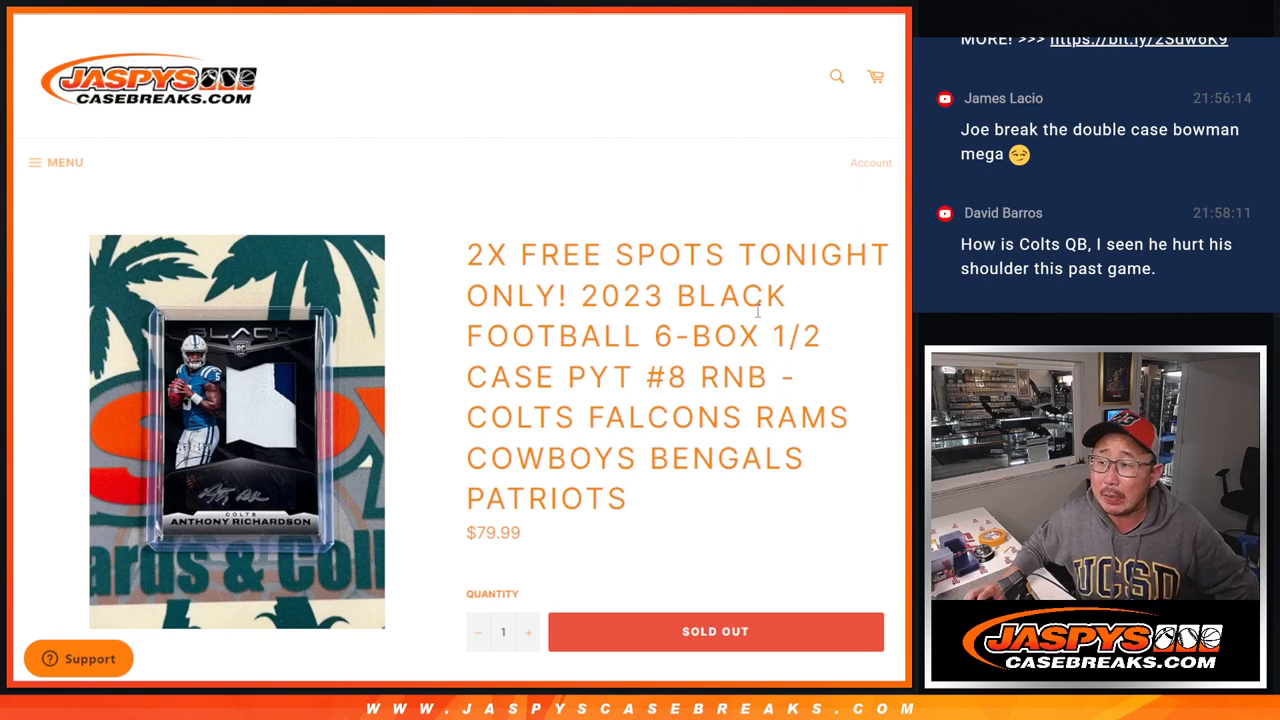
{"action": "left_click_drag", "start_coordinate": [583, 287], "coordinate": [694, 498]}
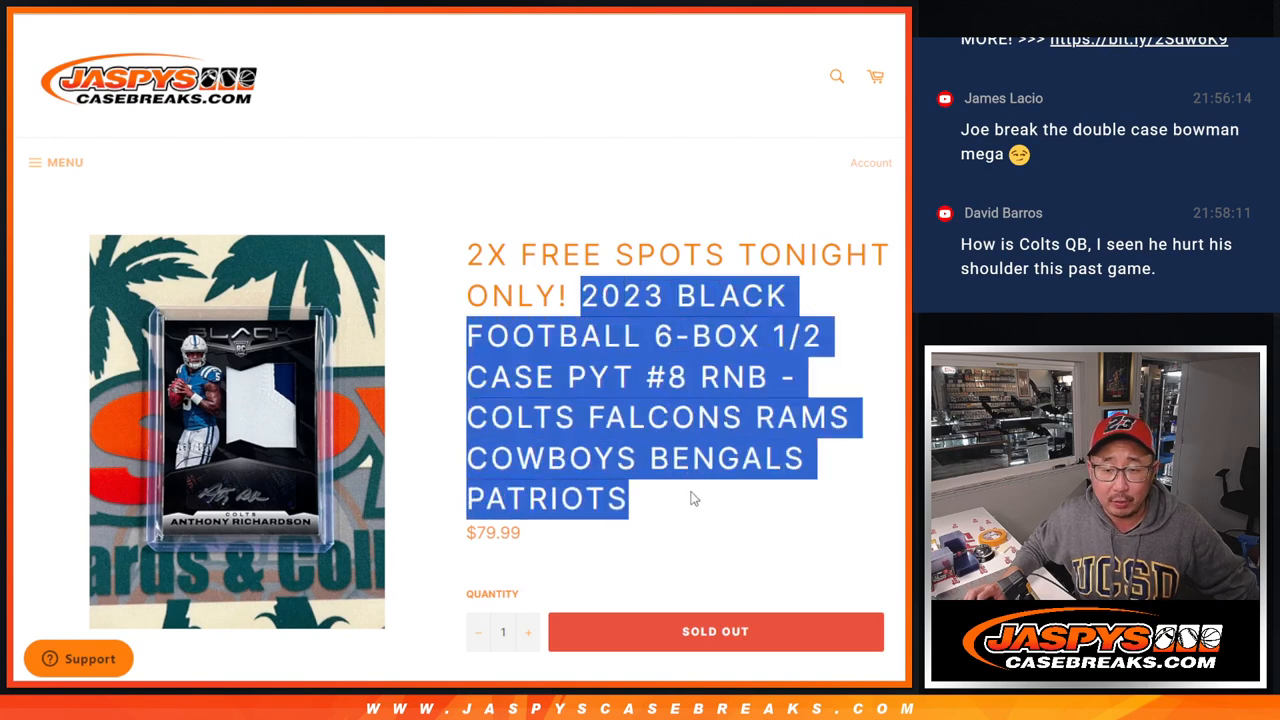
{"action": "left_click", "coordinate": [697, 516]}
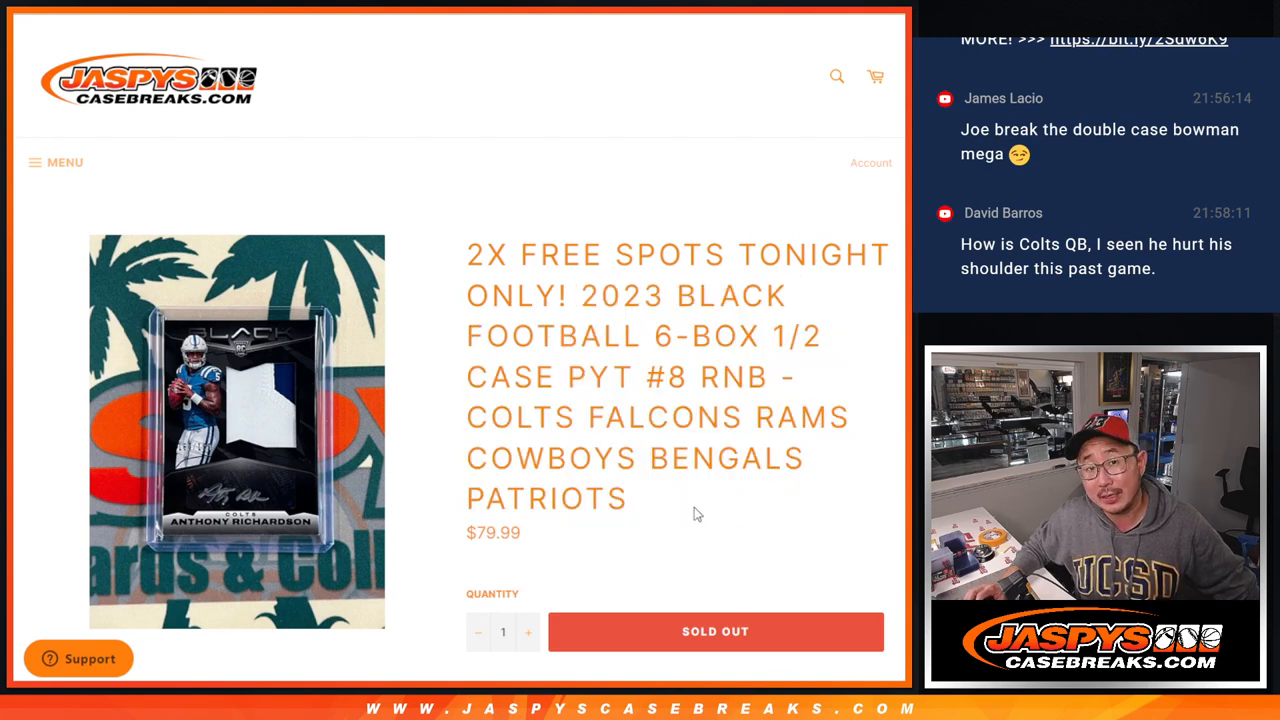
{"action": "left_click_drag", "start_coordinate": [470, 408], "coordinate": [645, 495]}
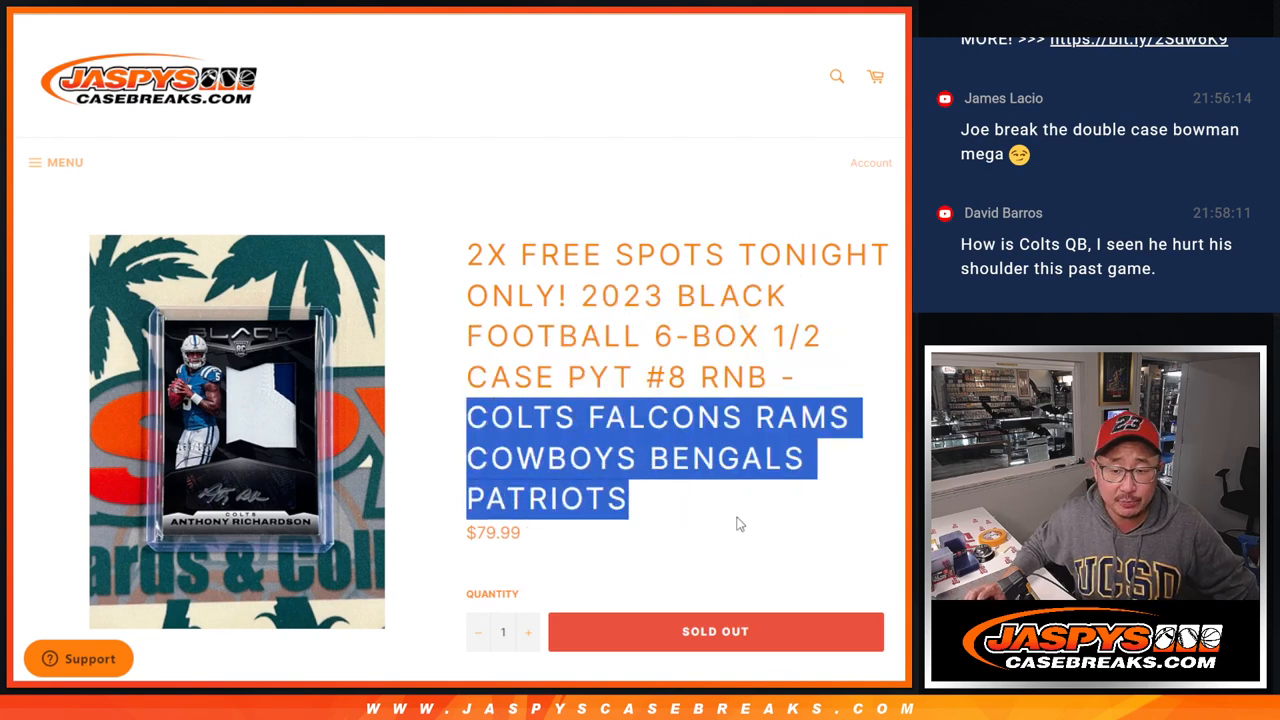
{"action": "scroll", "coordinate": [740, 523], "scroll_direction": "down", "scroll_amount": 5}
{"action": "left_click_drag", "start_coordinate": [648, 240], "coordinate": [690, 348]}
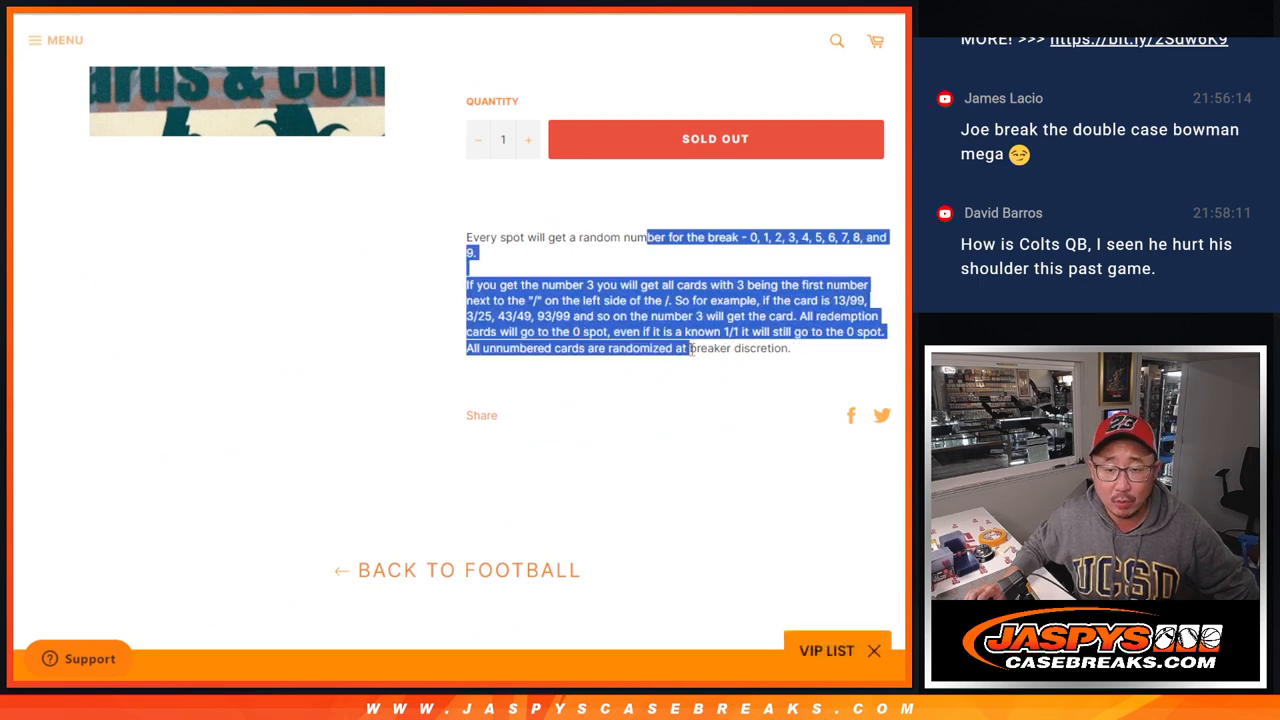
{"action": "left_click", "coordinate": [690, 440]}
{"action": "scroll", "coordinate": [690, 440], "scroll_direction": "up", "scroll_amount": 4}
{"action": "left_click_drag", "start_coordinate": [558, 511], "coordinate": [788, 515]}
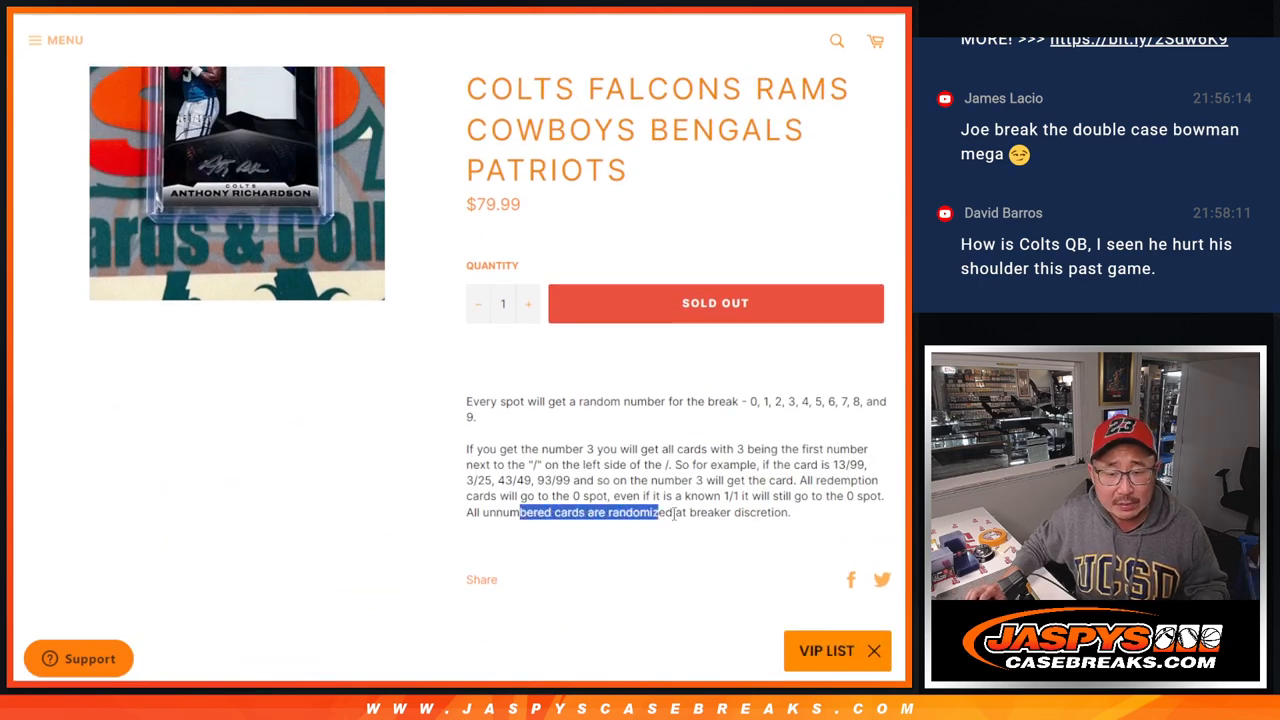
{"action": "left_click", "coordinate": [788, 525]}
{"action": "scroll", "coordinate": [740, 400], "scroll_direction": "up", "scroll_amount": 4}
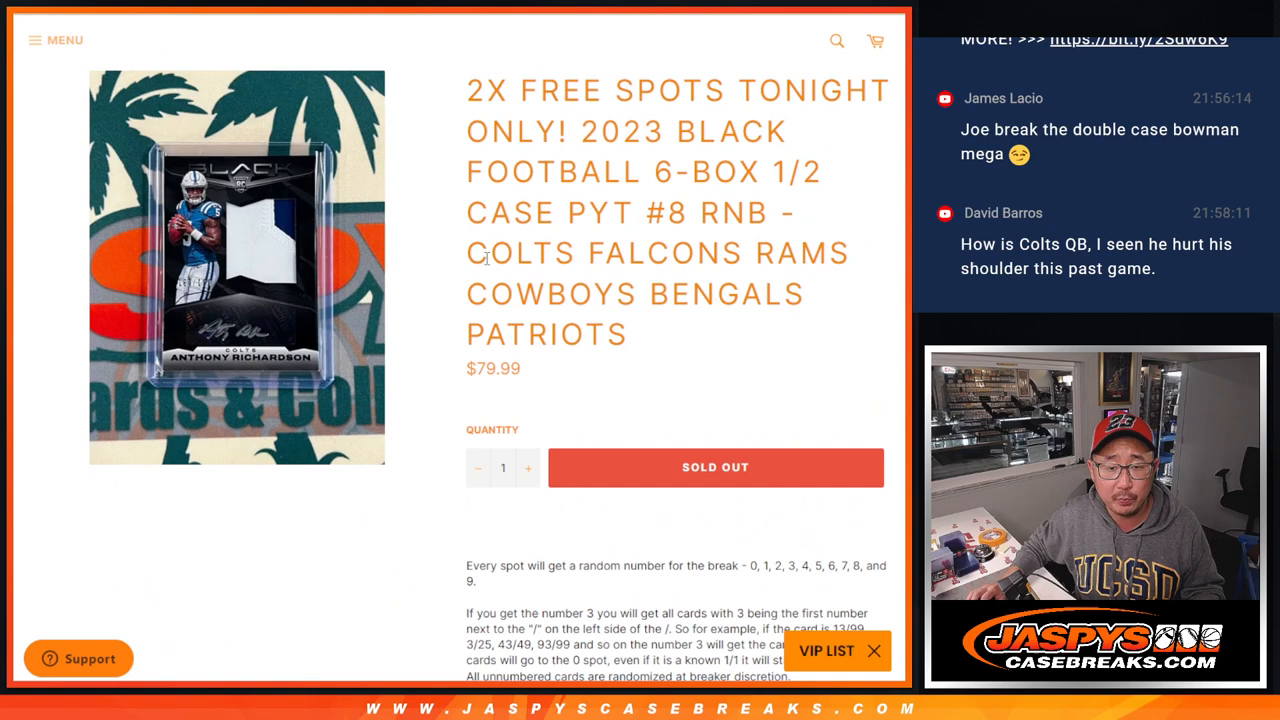
{"action": "left_click_drag", "start_coordinate": [468, 253], "coordinate": [640, 337]}
{"action": "left_click", "coordinate": [640, 337]}
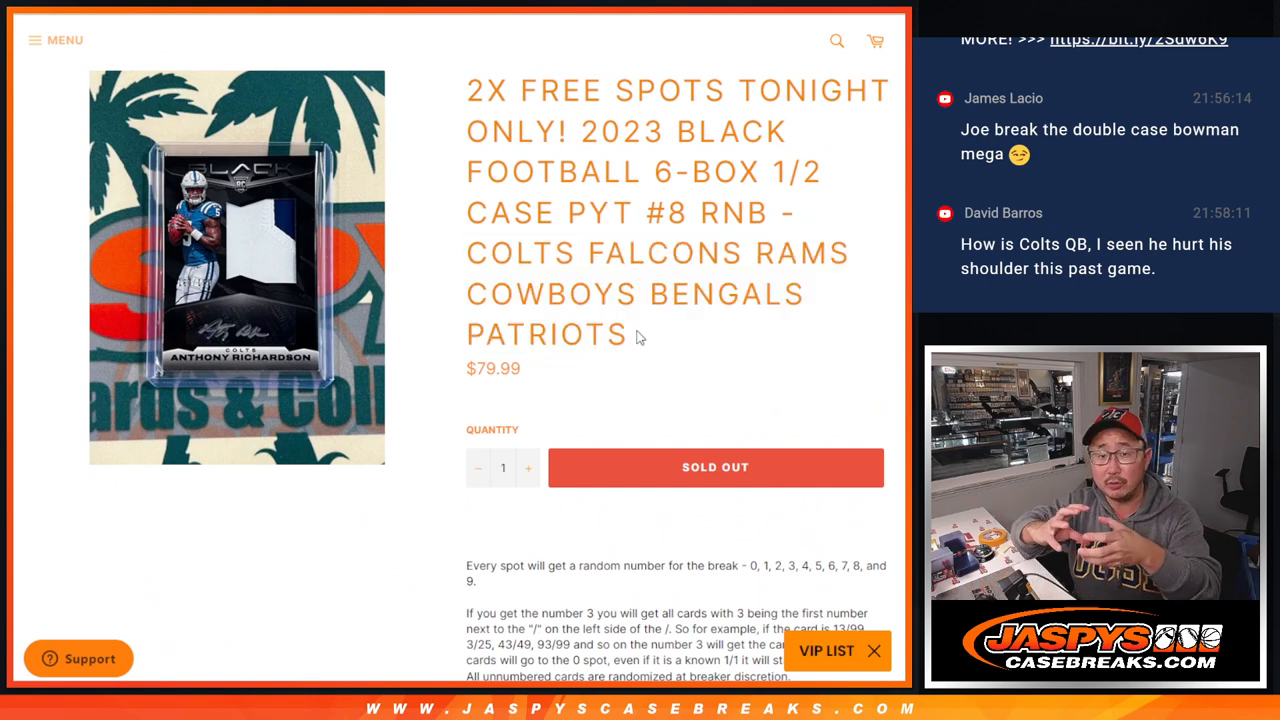
{"action": "scroll", "coordinate": [640, 337], "scroll_direction": "up", "scroll_amount": 3}
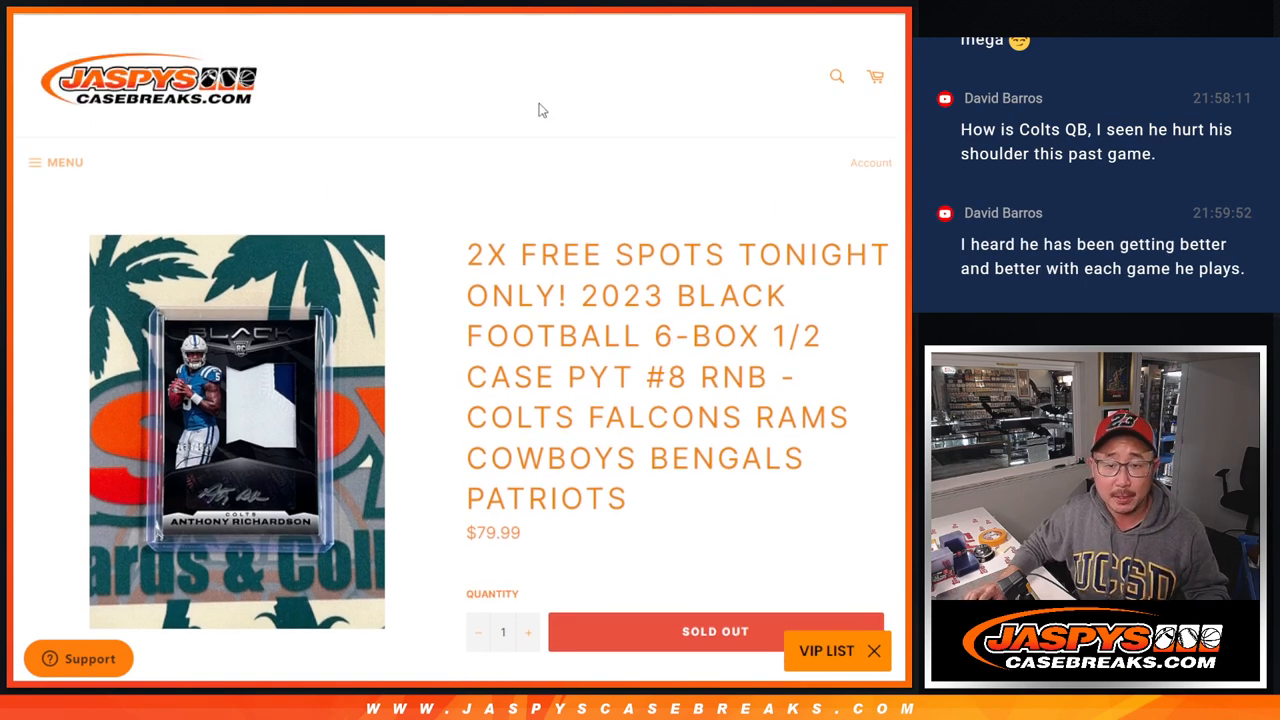
{"action": "left_click_drag", "start_coordinate": [574, 294], "coordinate": [468, 253]}
{"action": "left_click", "coordinate": [546, 264]}
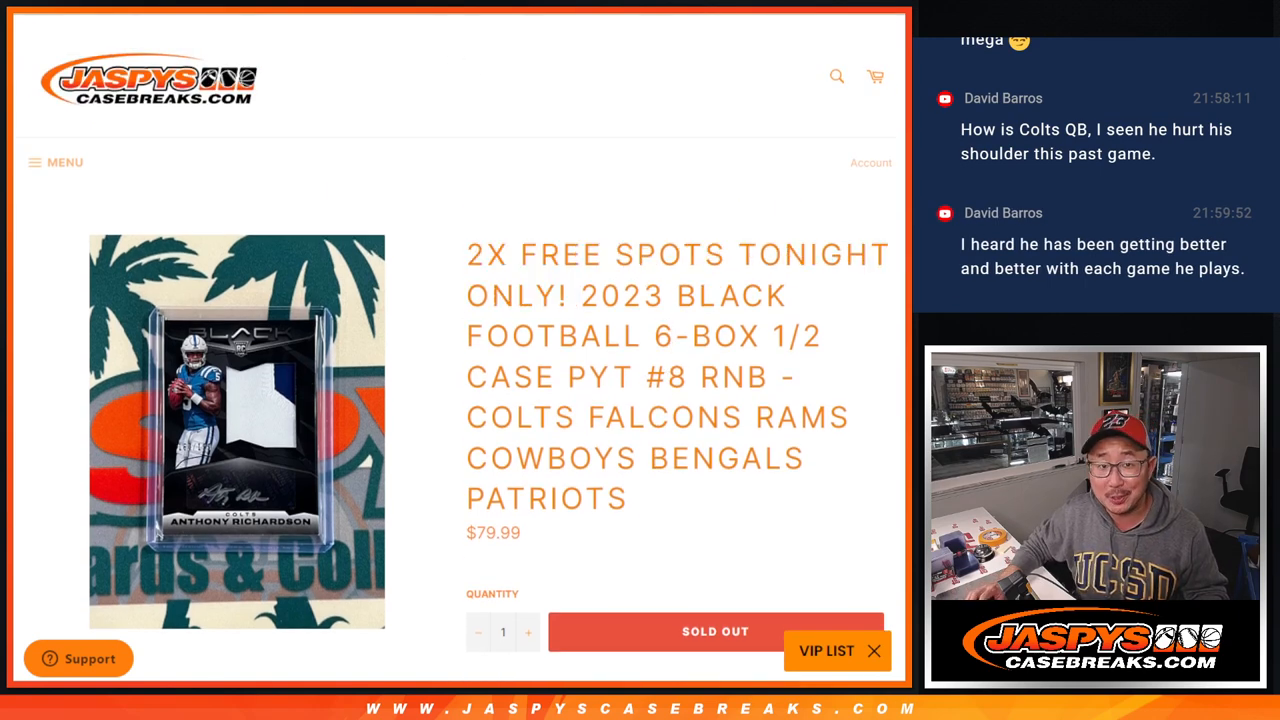
Copy the eight spot names in F1:F8 from the sheet and return to the List Randomizer
{"action": "key", "text": "alt+Tab"}
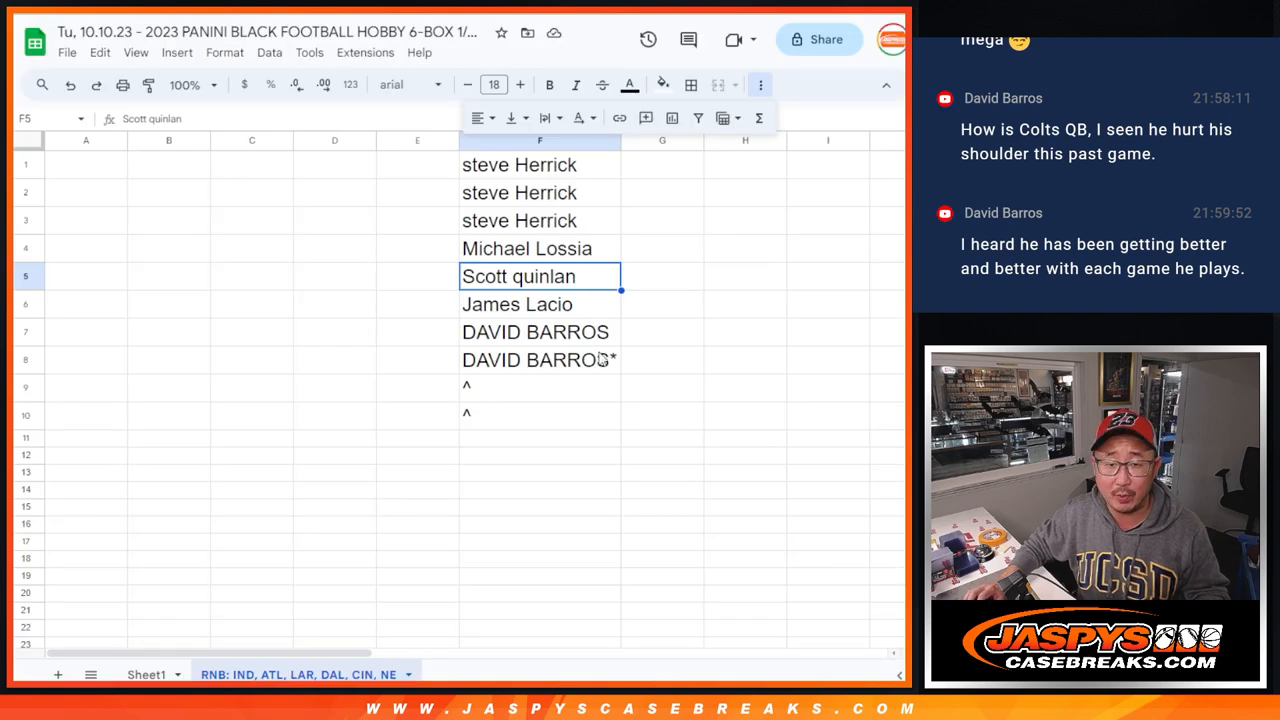
{"action": "left_click", "coordinate": [545, 362]}
{"action": "left_click", "coordinate": [548, 166], "text": "shift"}
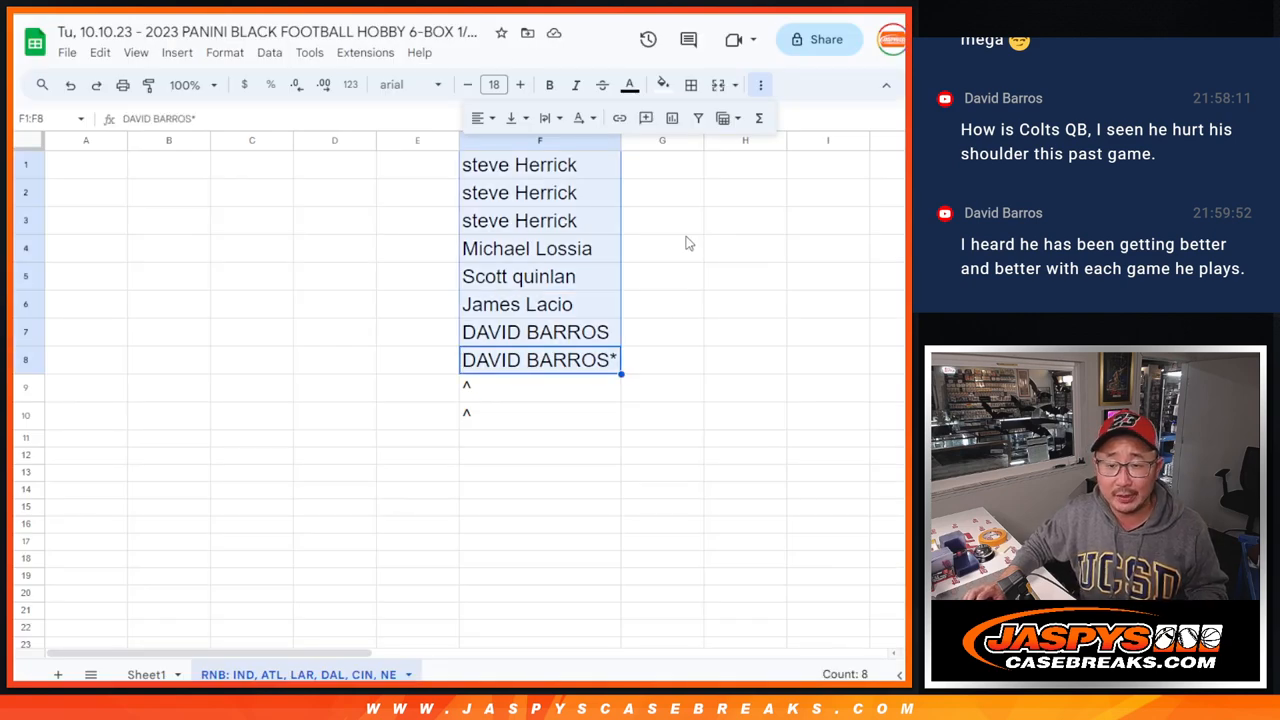
{"action": "left_click", "coordinate": [508, 405], "text": "shift"}
{"action": "key", "text": "ctrl+c"}
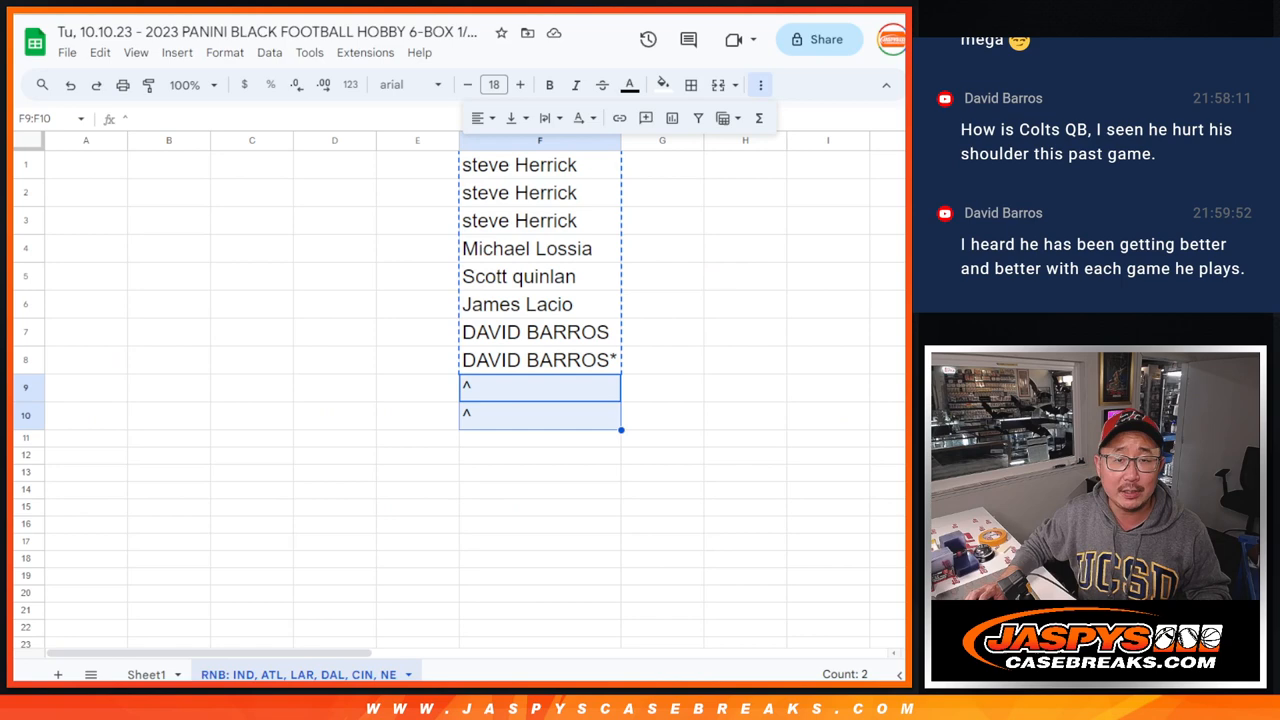
{"action": "key", "text": "alt+Tab"}
Paste the eight names into the randomizer list and roll the two dice on the dice page
{"action": "left_click", "coordinate": [410, 607]}
{"action": "key", "text": "ctrl+v"}
{"action": "scroll", "coordinate": [410, 500], "scroll_direction": "down", "scroll_amount": 3}
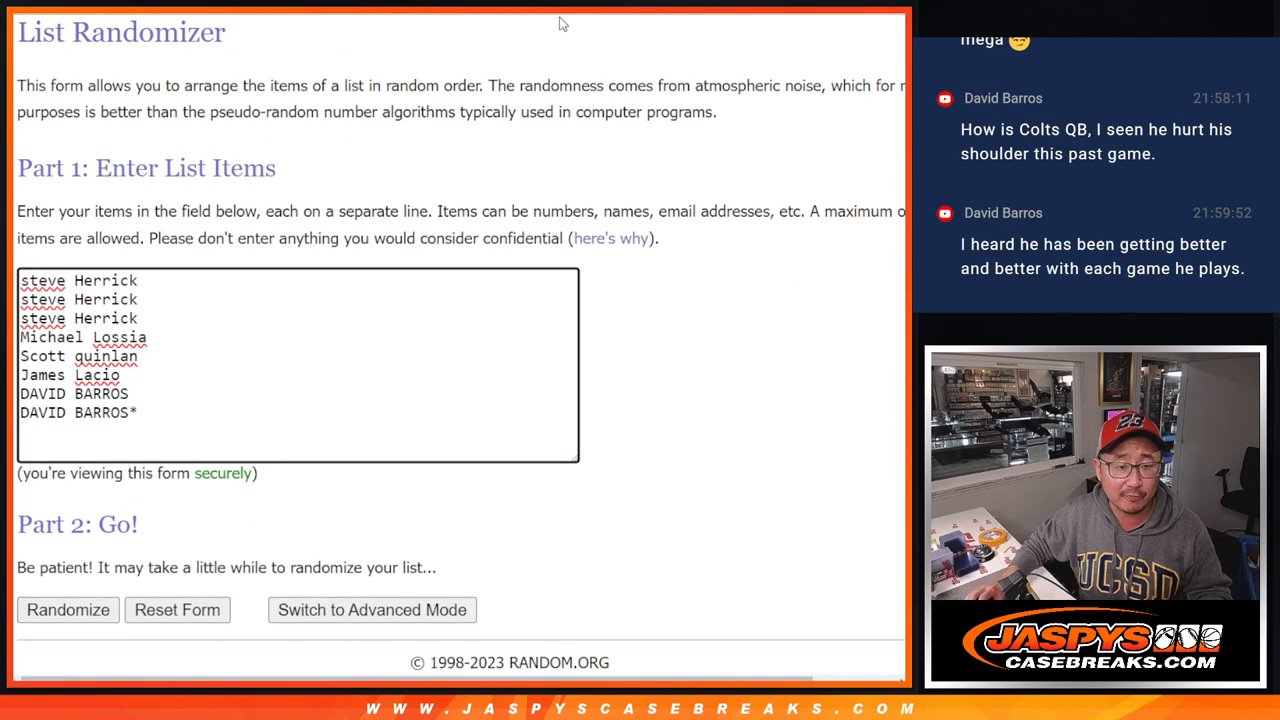
{"action": "key", "text": "ctrl+Tab"}
{"action": "left_click", "coordinate": [45, 440]}
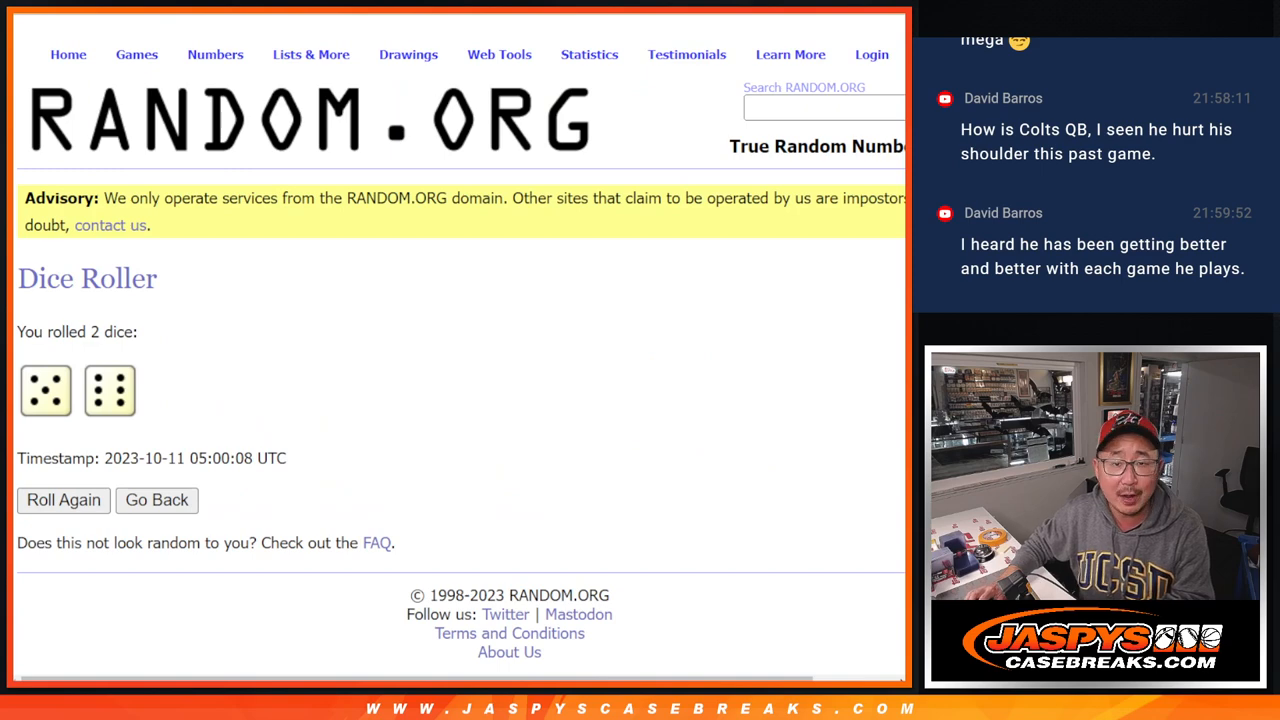
{"action": "key", "text": "ctrl+Tab"}
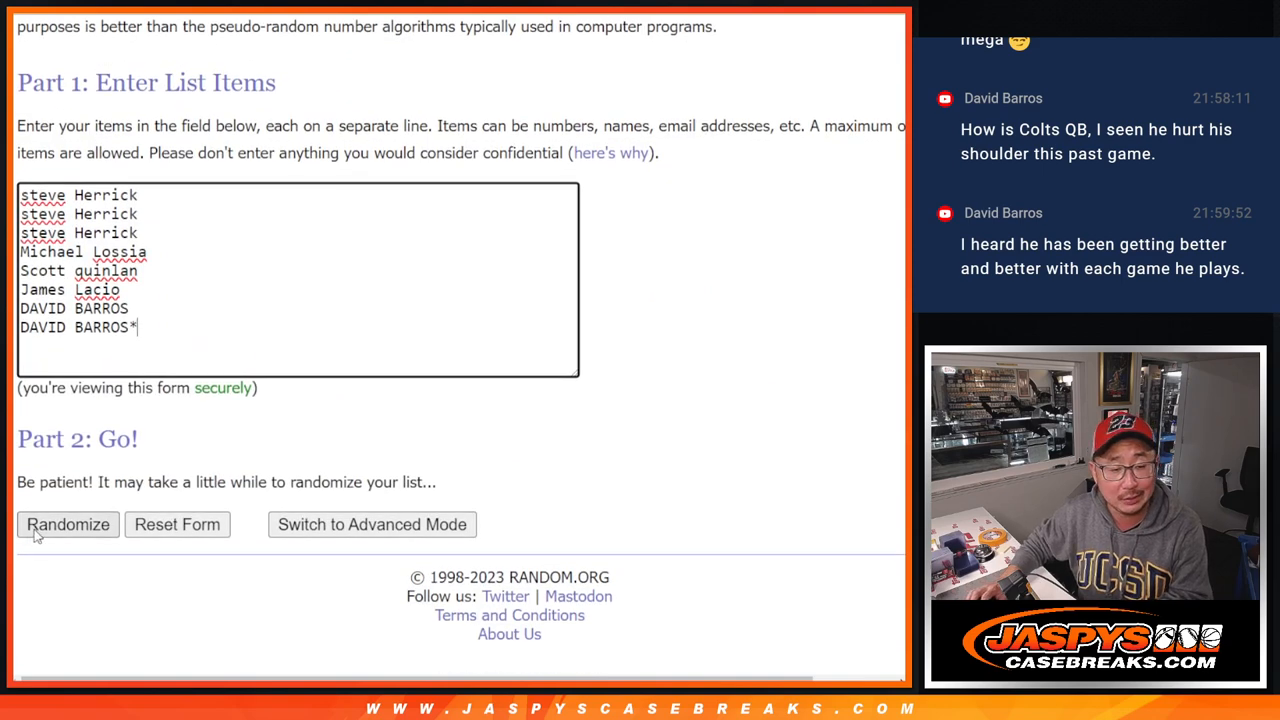
{"action": "left_click", "coordinate": [36, 535]}
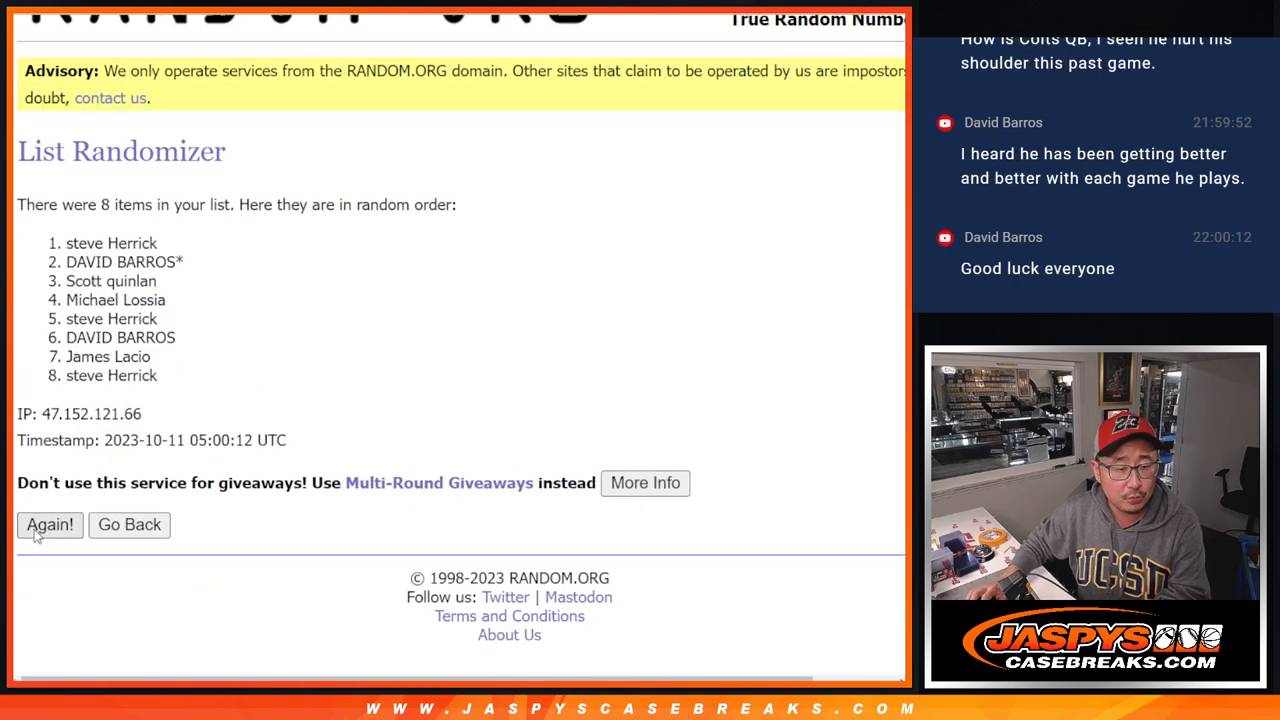
{"action": "left_click", "coordinate": [36, 530]}
{"action": "left_click", "coordinate": [36, 535]}
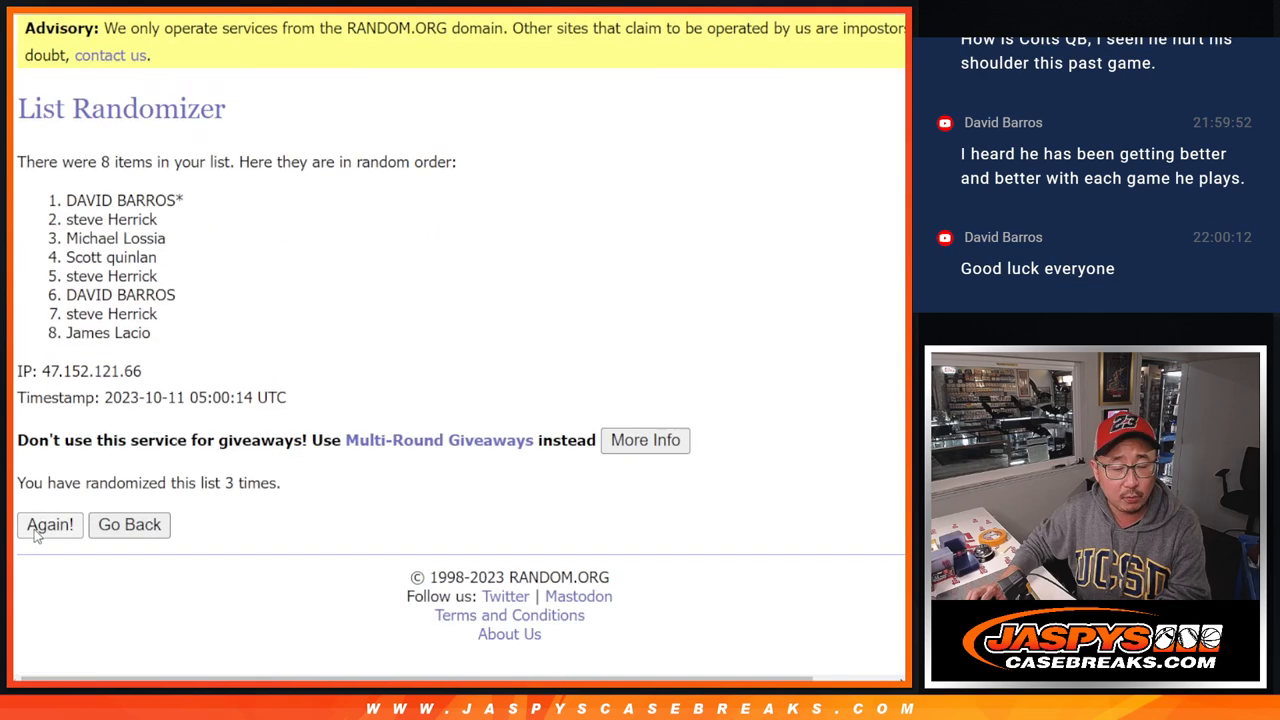
{"action": "left_click", "coordinate": [36, 530]}
{"action": "left_click", "coordinate": [36, 530]}
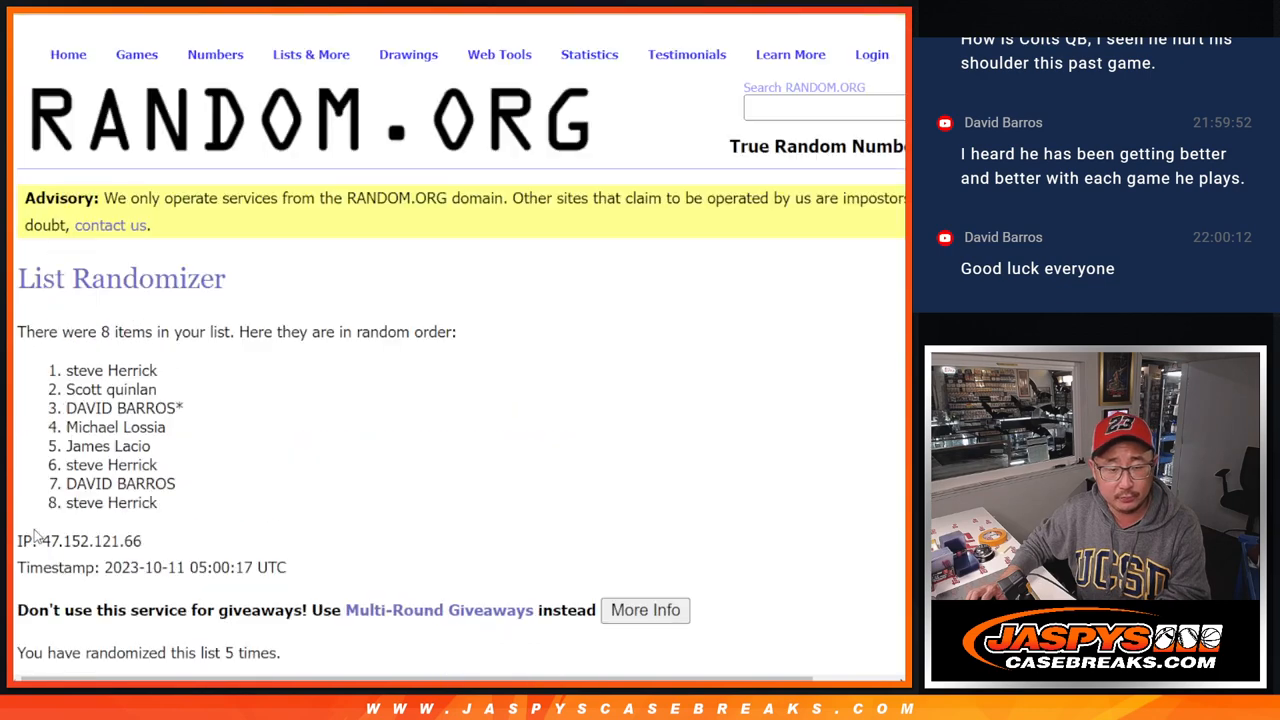
{"action": "left_click", "coordinate": [36, 530]}
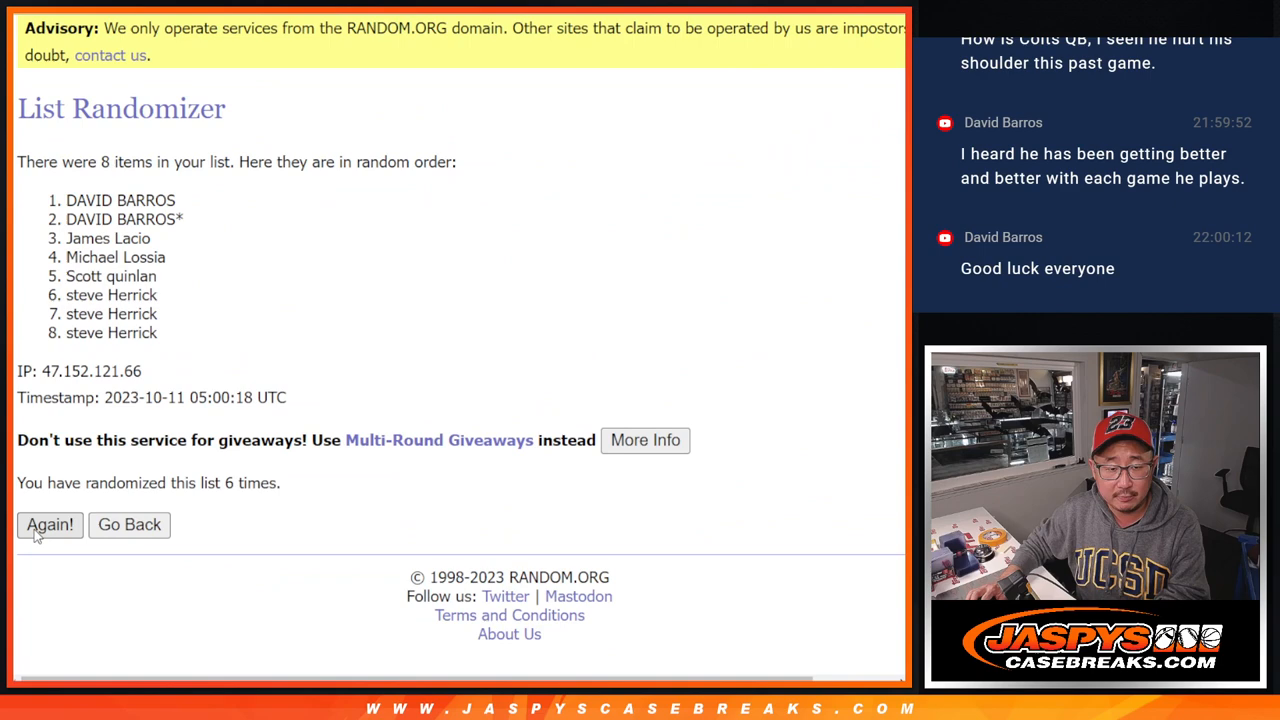
{"action": "left_click", "coordinate": [36, 530]}
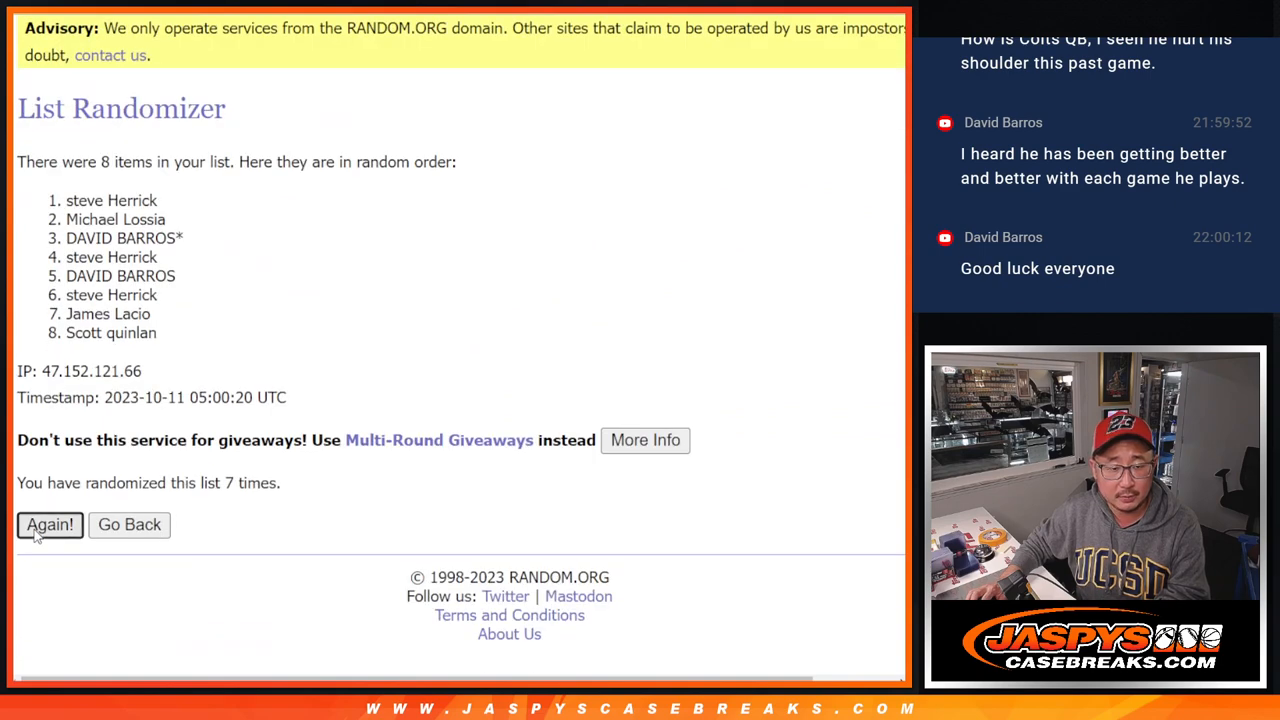
{"action": "left_click", "coordinate": [36, 530]}
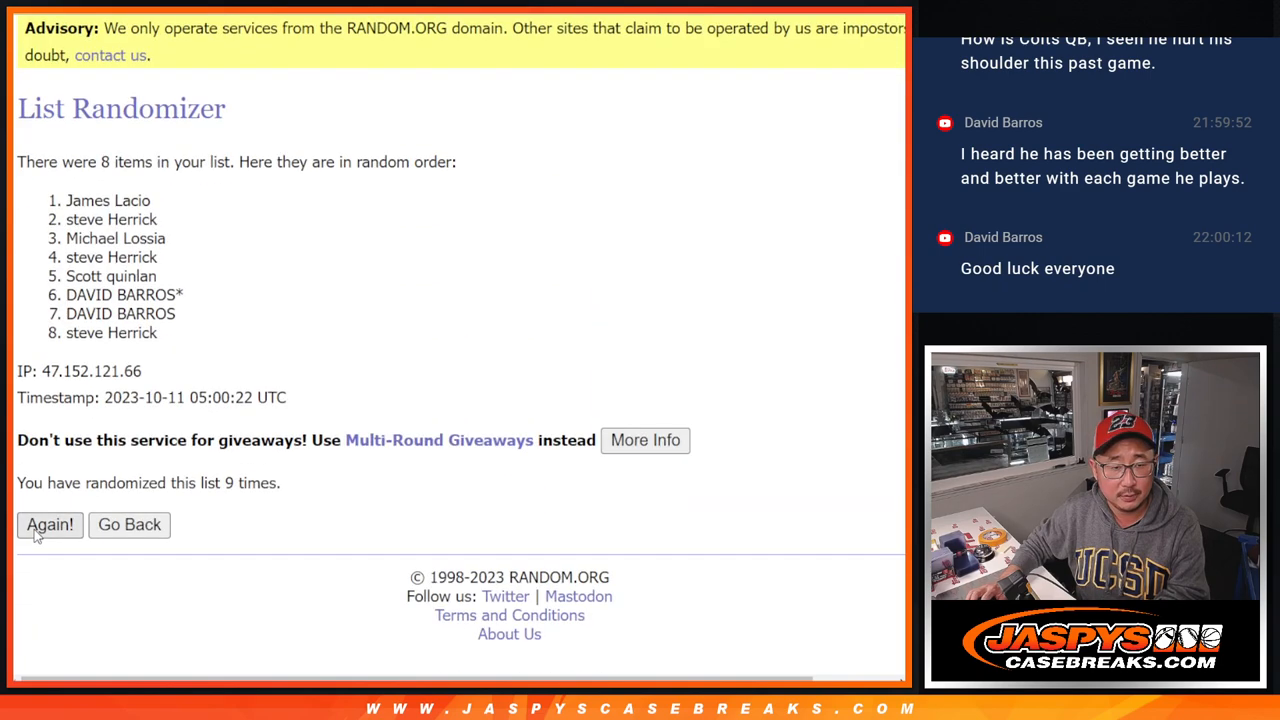
{"action": "left_click", "coordinate": [36, 535]}
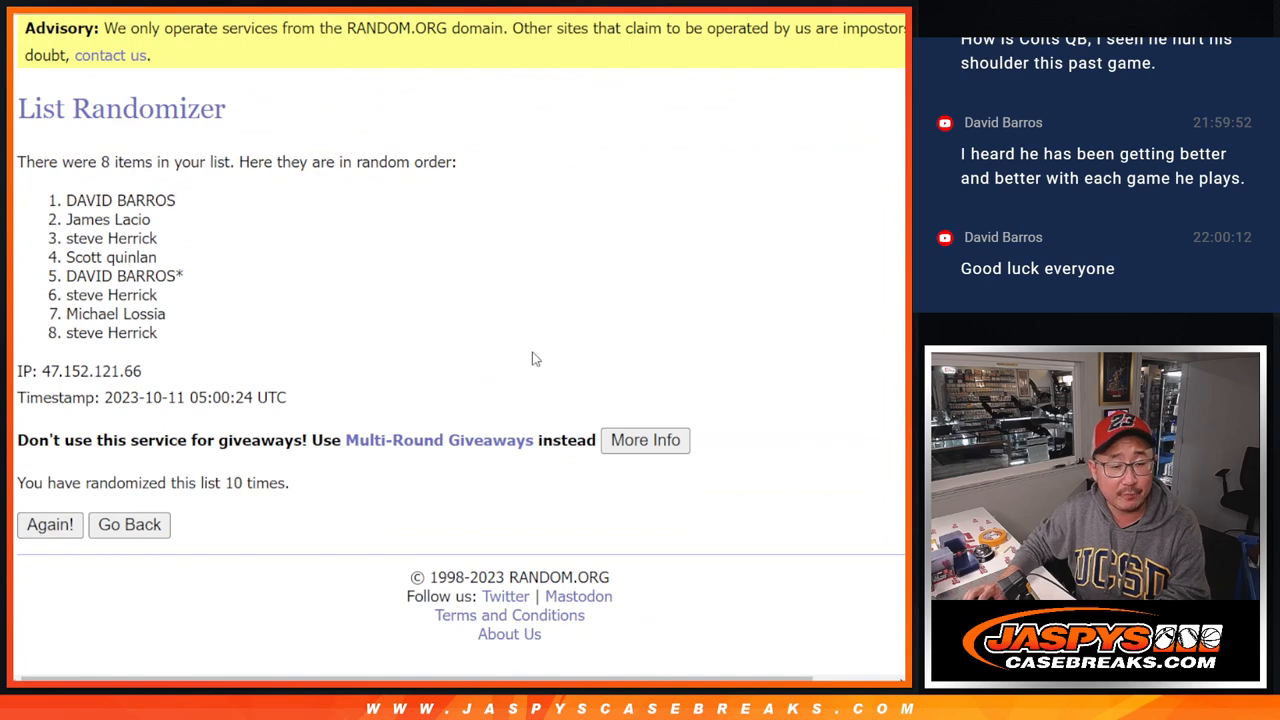
{"action": "key", "text": "F5"}
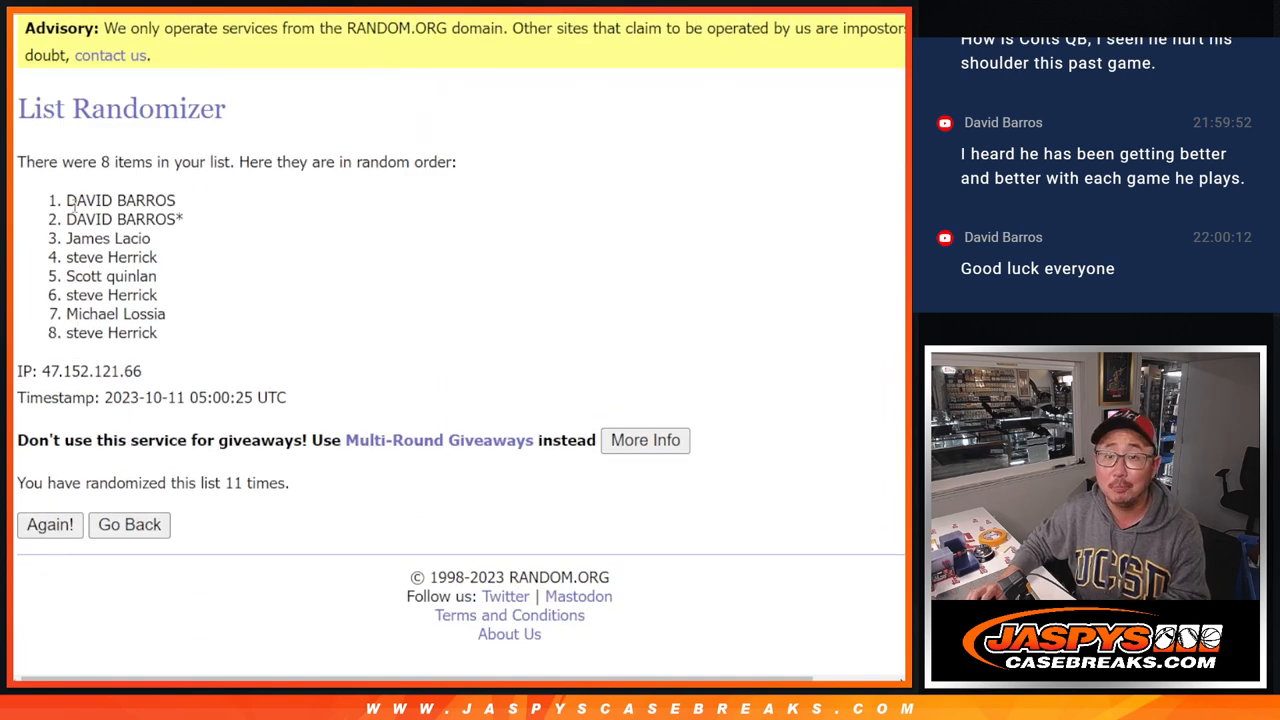
{"action": "left_click_drag", "start_coordinate": [68, 200], "coordinate": [197, 220]}
{"action": "key", "text": "ctrl+c"}
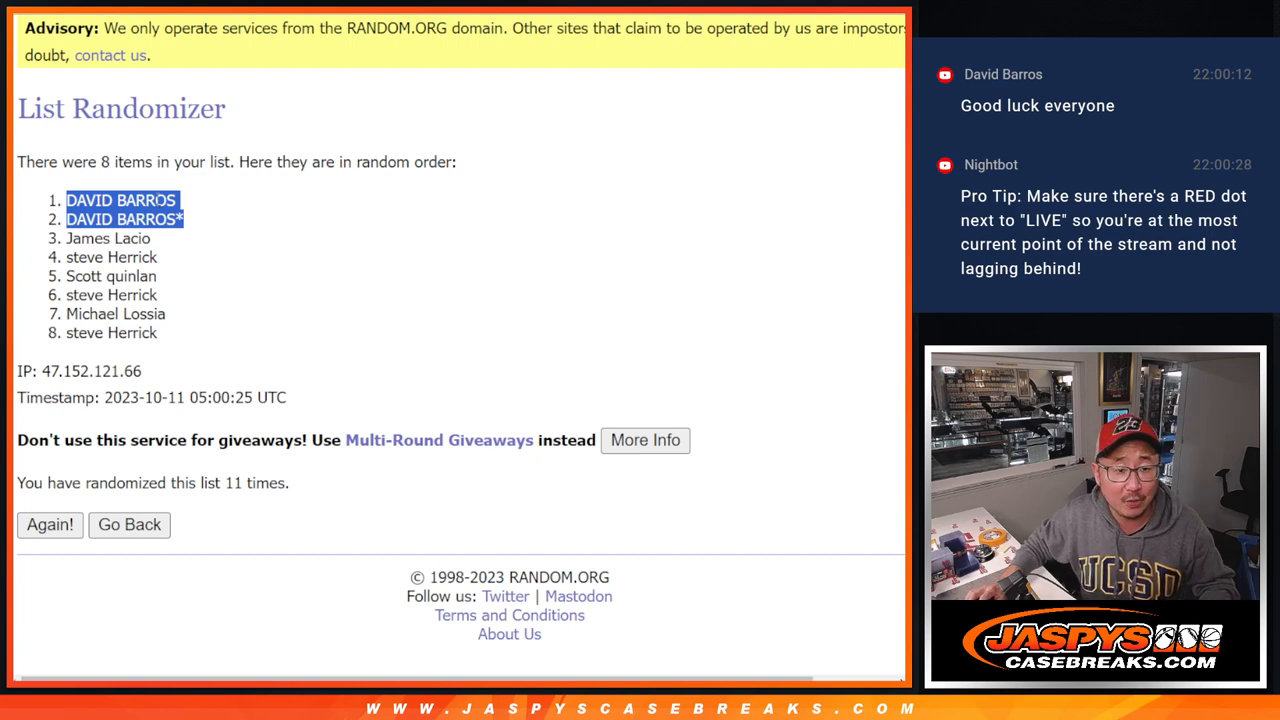
{"action": "key", "text": "alt+Tab"}
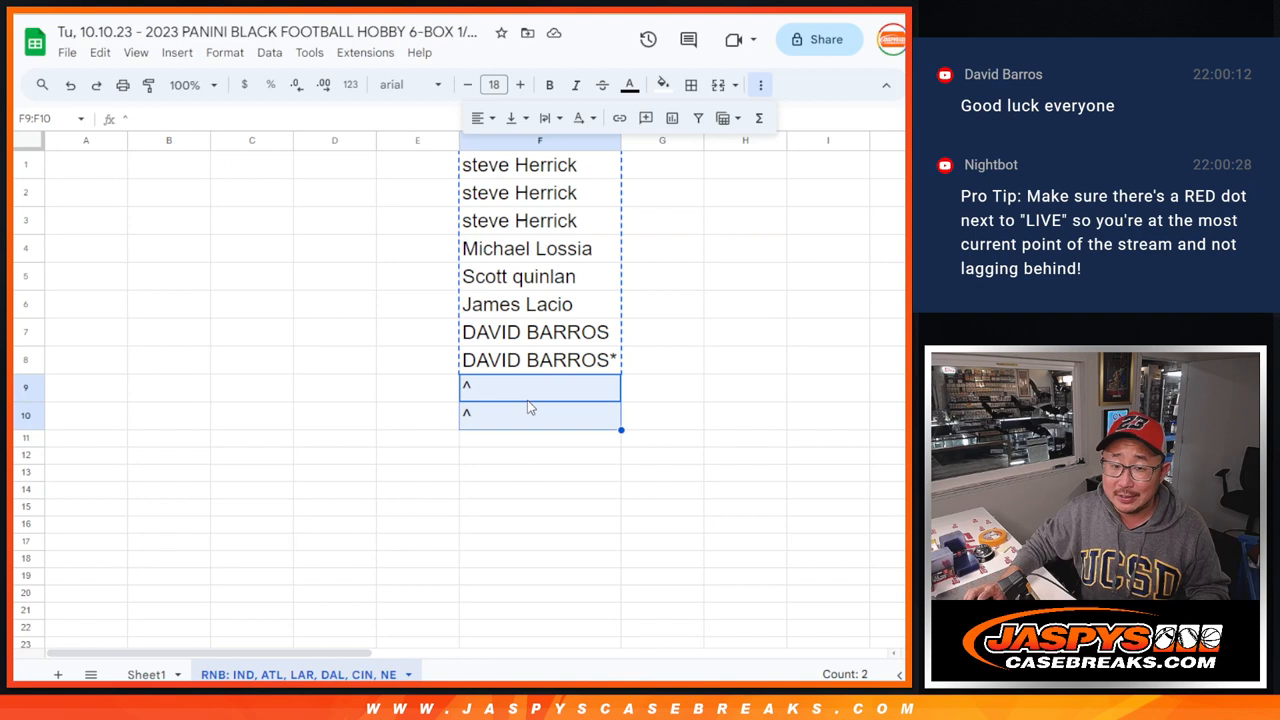
{"action": "left_click", "coordinate": [505, 385]}
{"action": "key", "text": "ctrl+v"}
{"action": "double_click", "coordinate": [595, 383]}
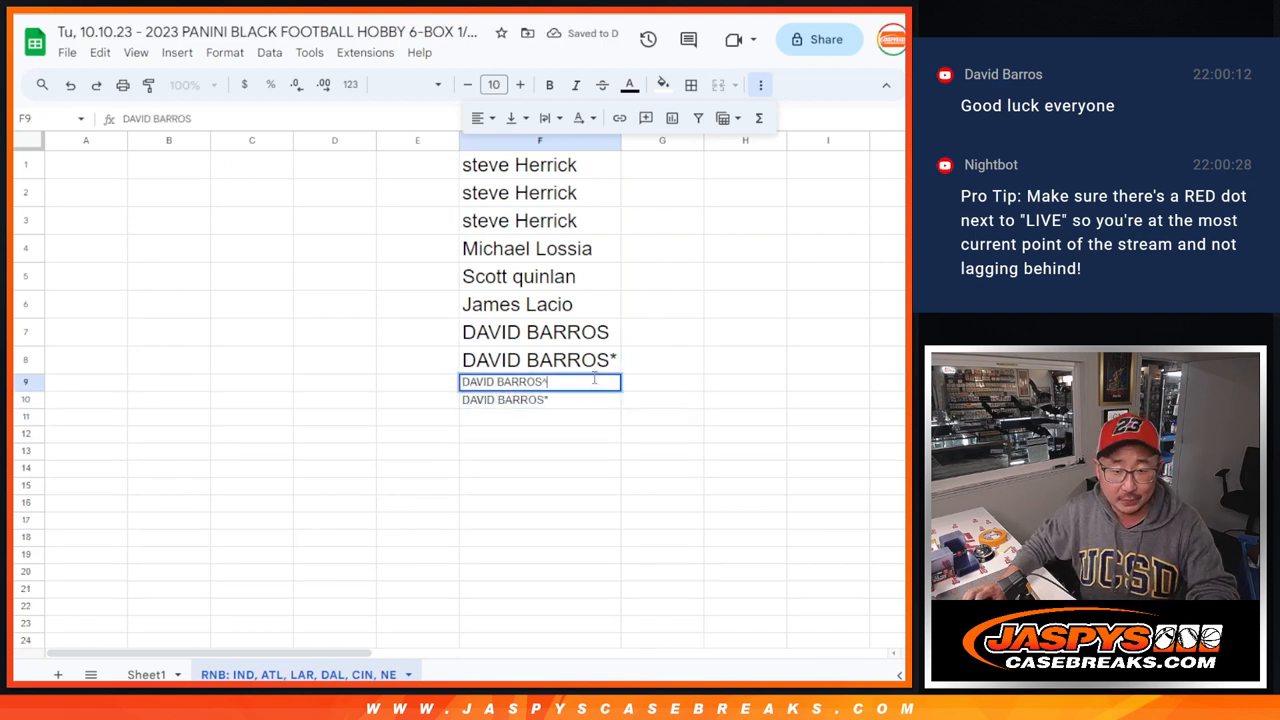
{"action": "double_click", "coordinate": [578, 401]}
{"action": "left_click", "coordinate": [556, 362]}
{"action": "type", "text": "^"}
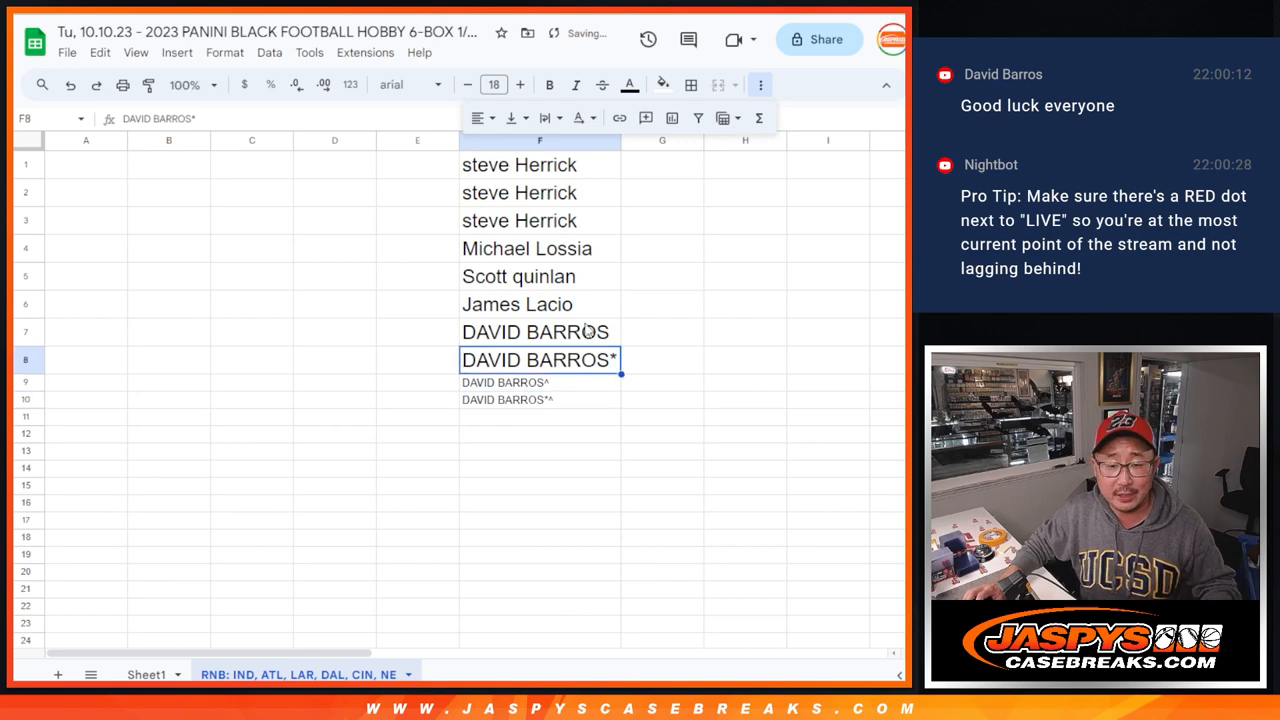
Cut the full ten-name list F1:F10 out of column F
{"action": "left_click", "coordinate": [550, 401]}
{"action": "left_click", "coordinate": [571, 170], "text": "shift"}
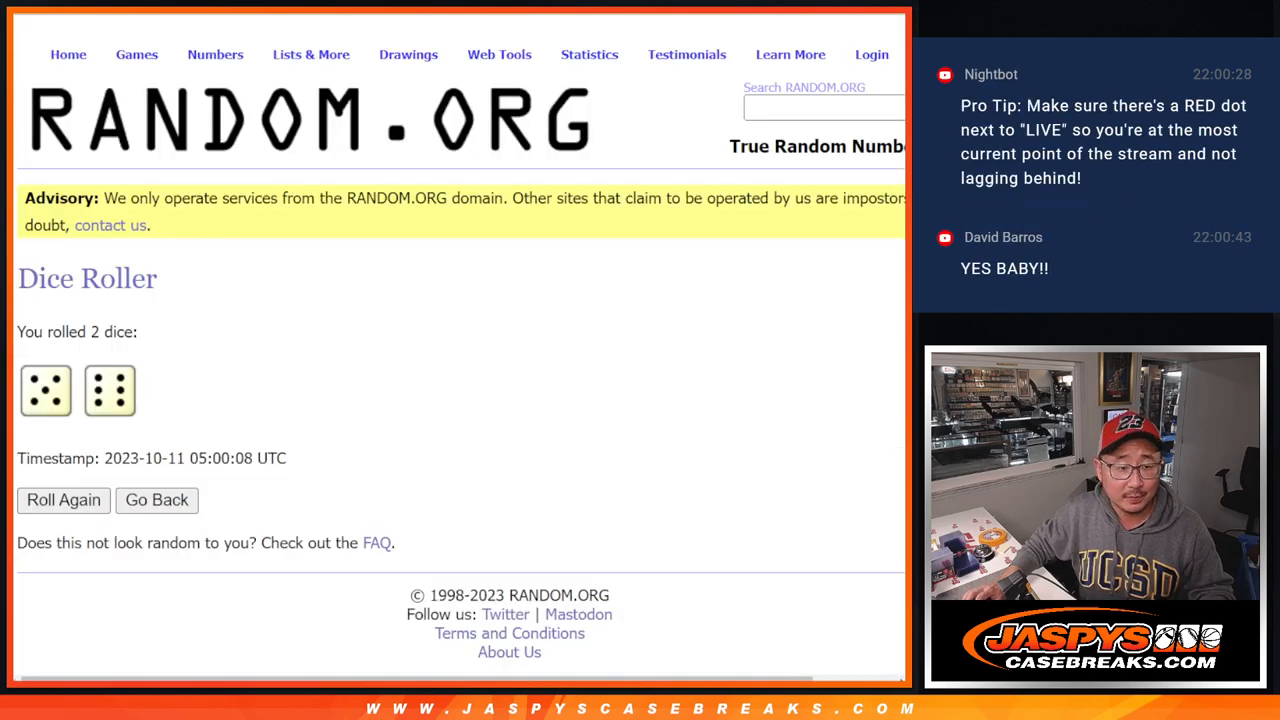
{"action": "left_click_drag", "start_coordinate": [221, 483], "coordinate": [289, 483]}
{"action": "left_click", "coordinate": [420, 178]}
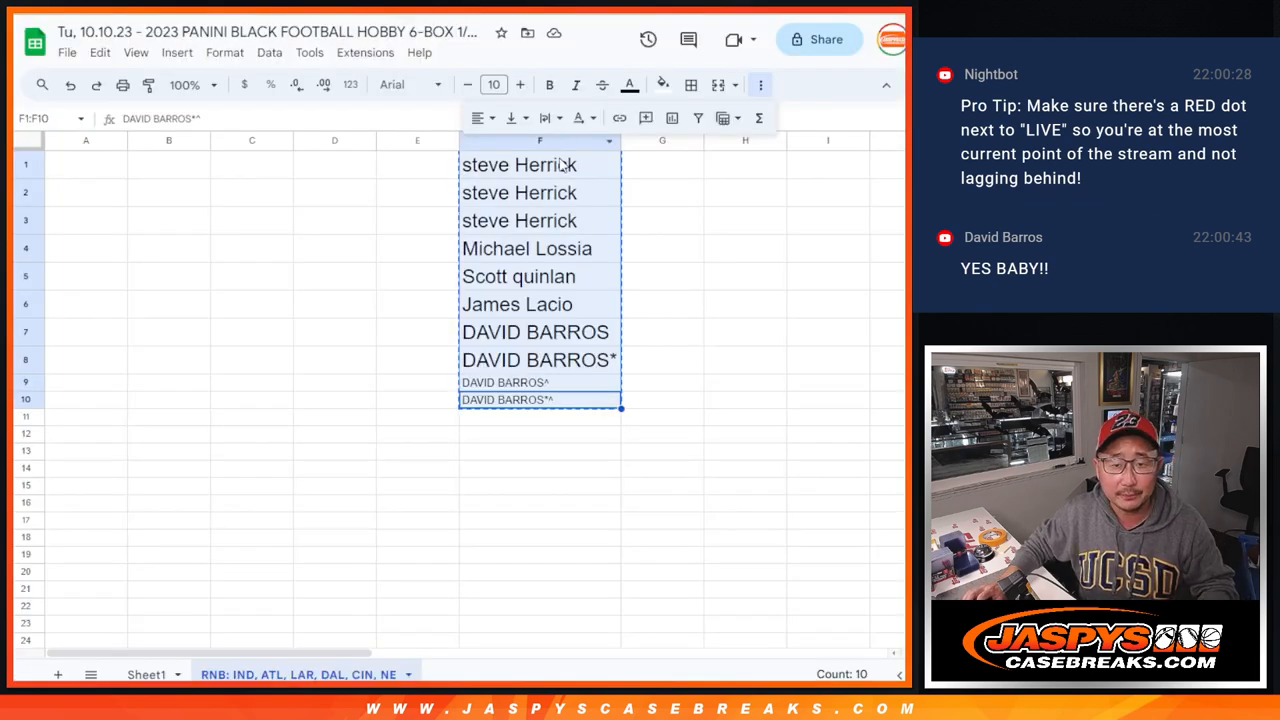
{"action": "key", "text": "ctrl+x"}
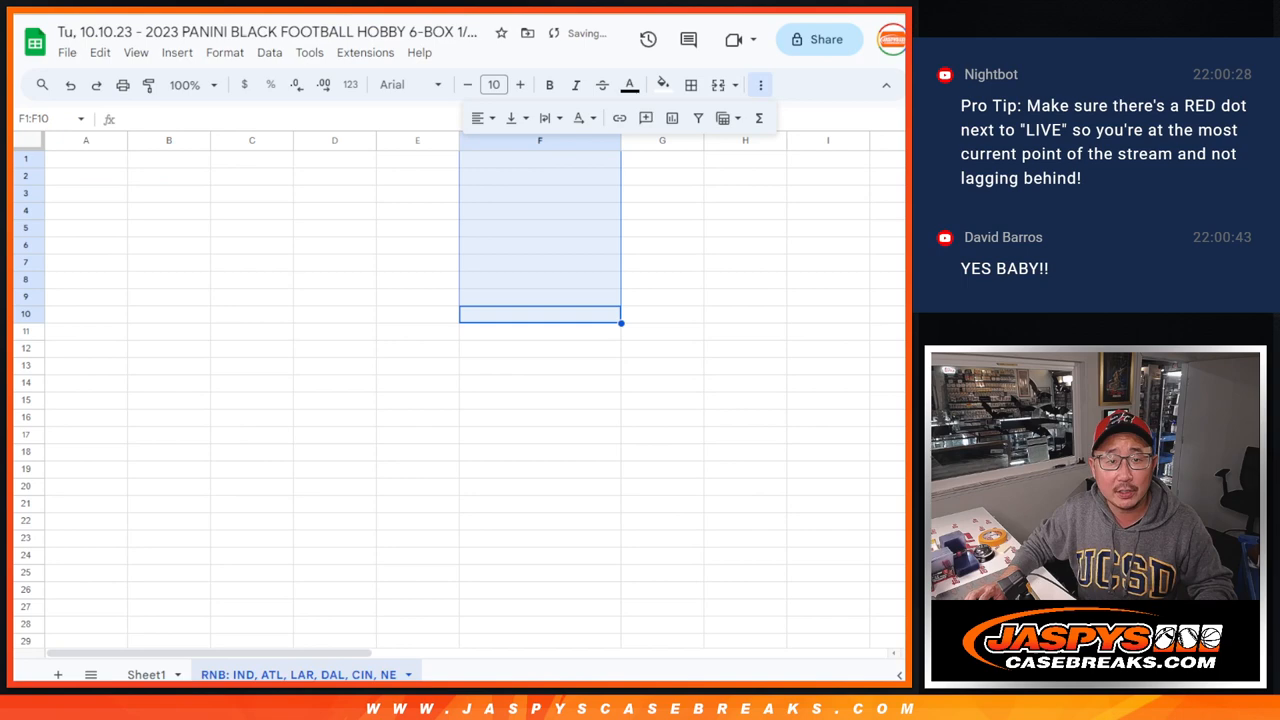
Paste the ten names into the List Randomizer form and move to the dice roller
{"action": "key", "text": "alt+Tab"}
{"action": "left_click", "coordinate": [300, 590]}
{"action": "key", "text": "ctrl+v"}
{"action": "scroll", "coordinate": [675, 374], "scroll_direction": "down", "scroll_amount": 4}
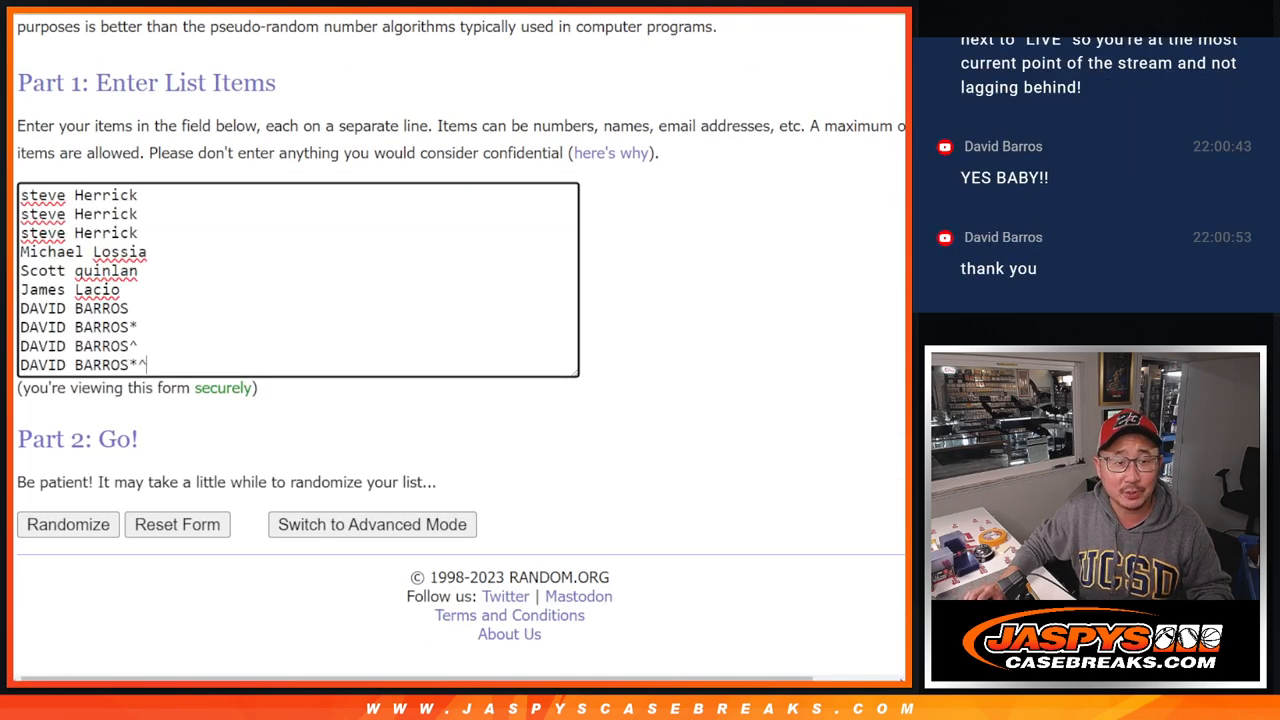
{"action": "key", "text": "ctrl+Tab"}
Roll the two dice, then shuffle the ten-name list six times in the randomizer
{"action": "left_click", "coordinate": [59, 443]}
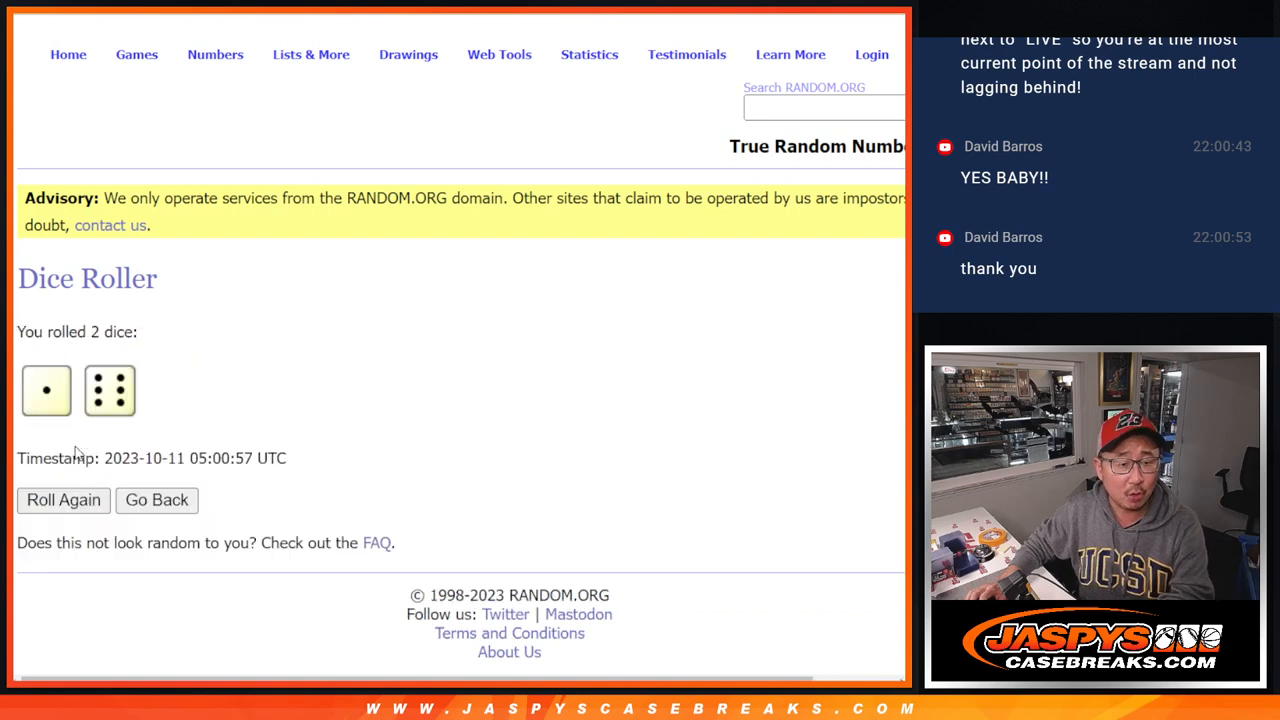
{"action": "key", "text": "ctrl+Tab"}
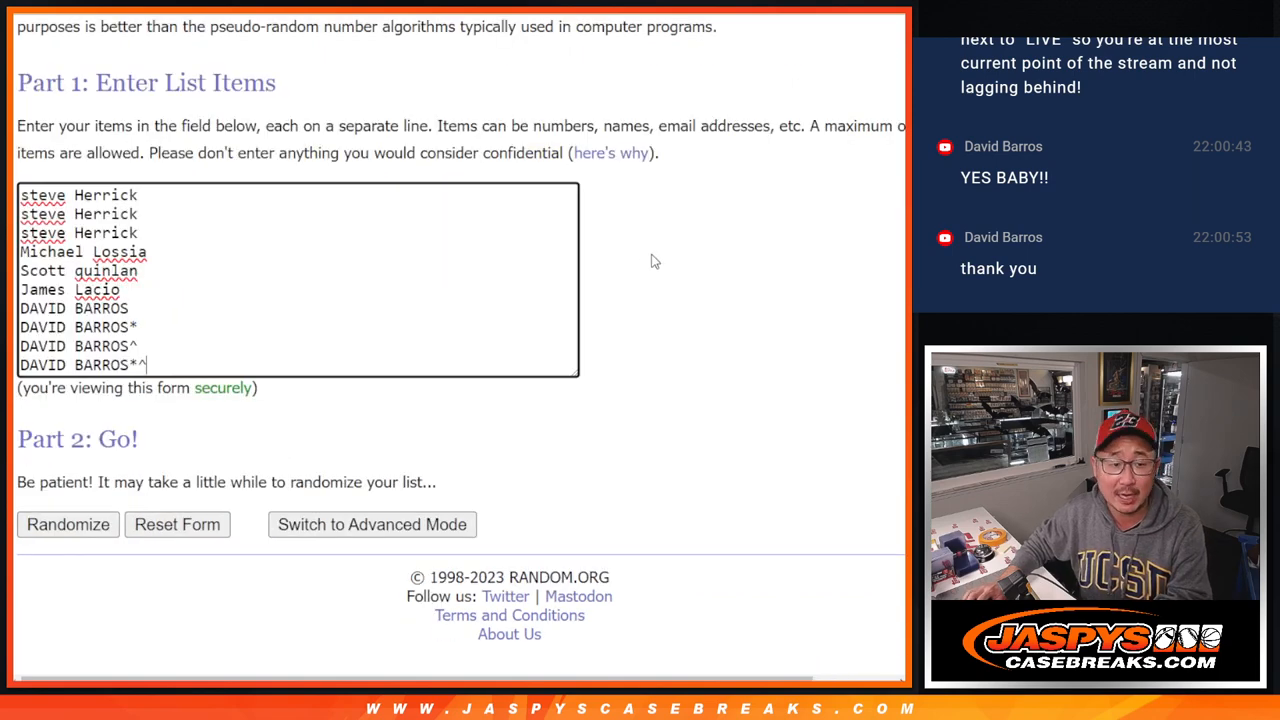
{"action": "left_click", "coordinate": [68, 524]}
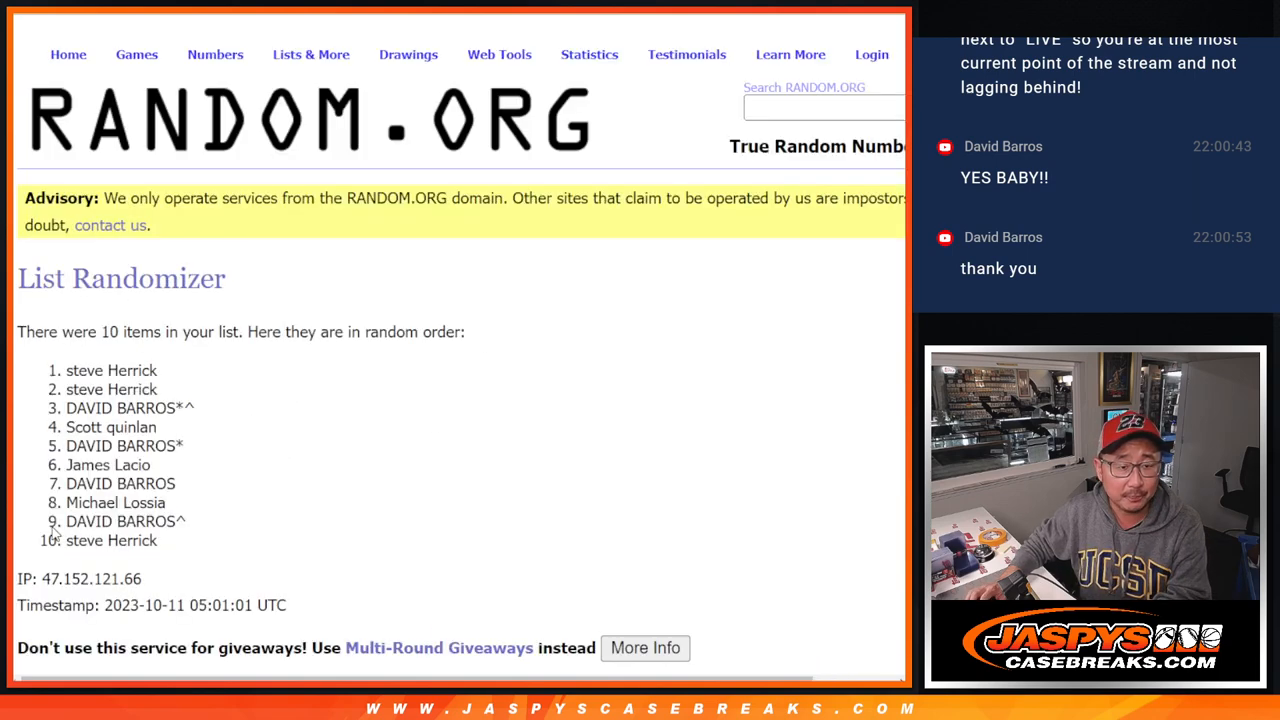
{"action": "left_click", "coordinate": [50, 524]}
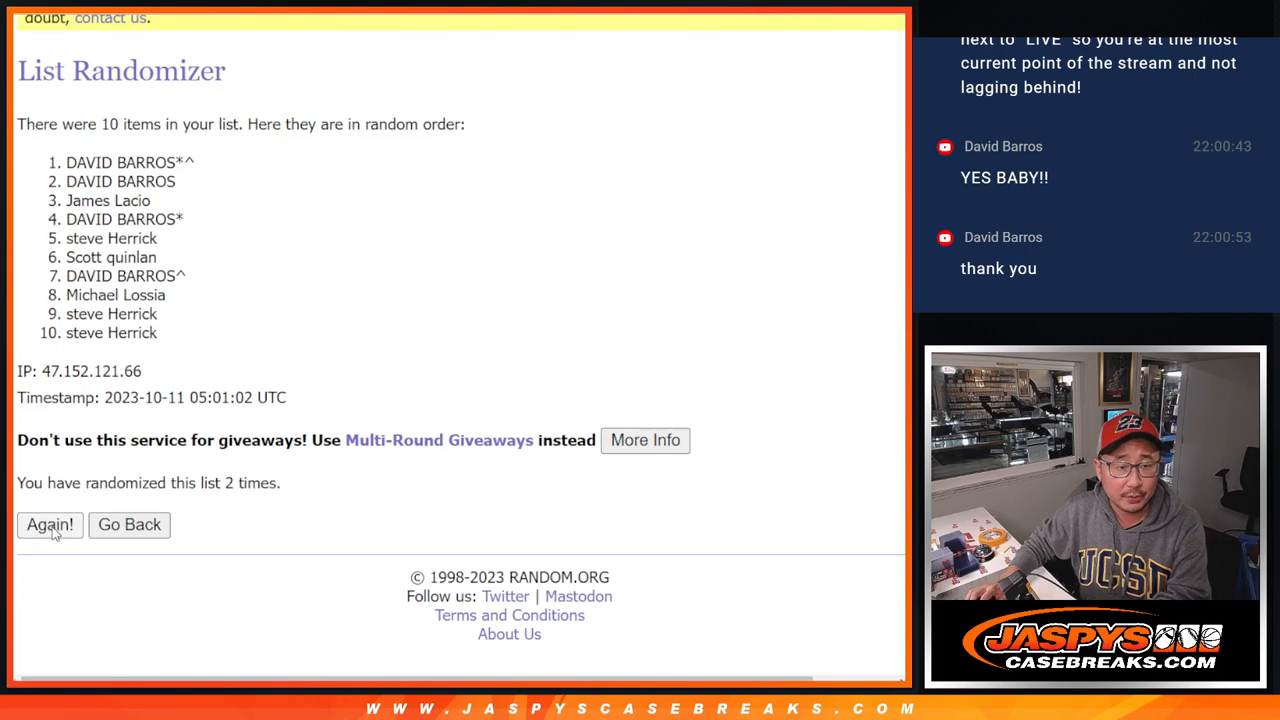
{"action": "left_click", "coordinate": [50, 524]}
{"action": "left_click", "coordinate": [50, 524]}
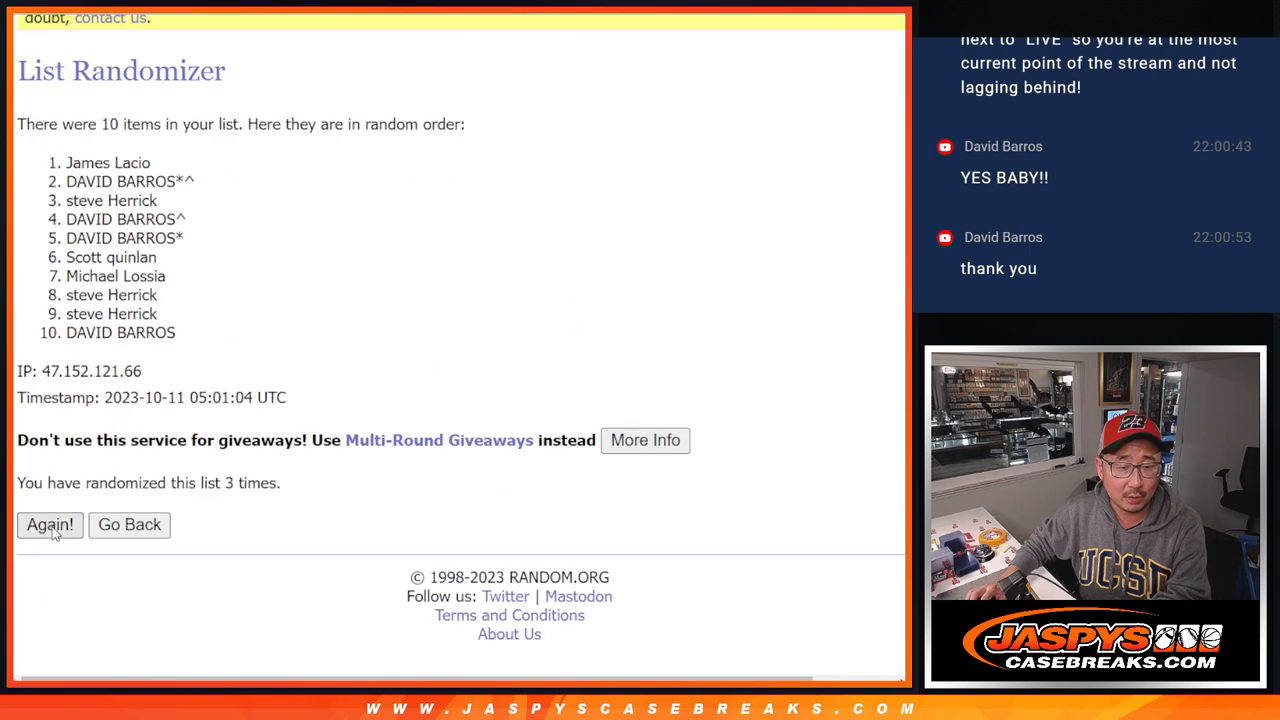
{"action": "left_click", "coordinate": [50, 524]}
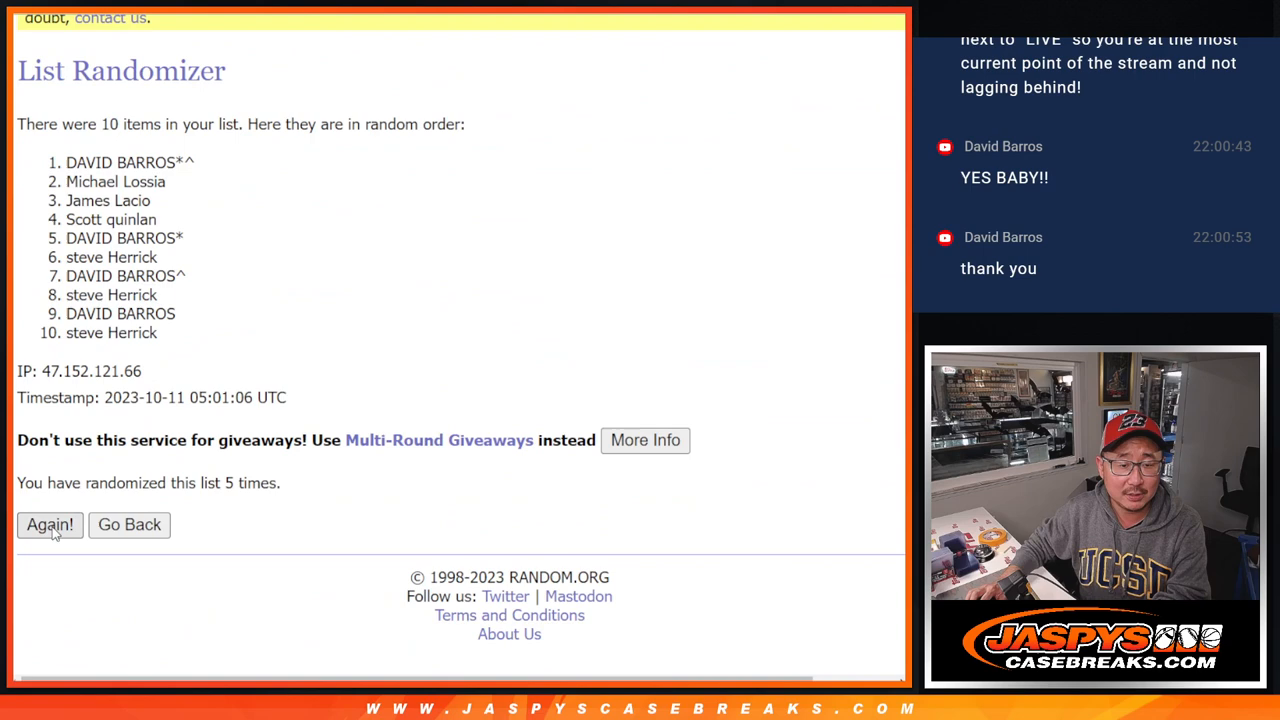
{"action": "left_click", "coordinate": [50, 524]}
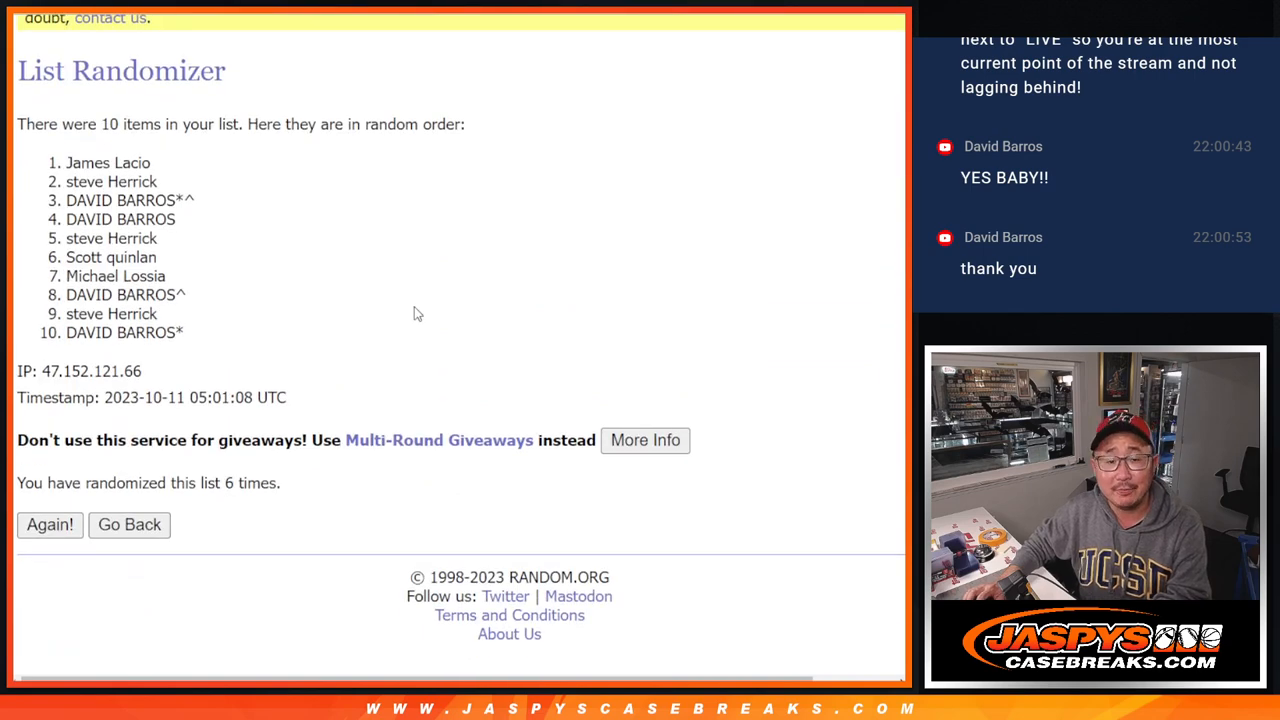
Copy the final ten-name order into A1:A10 of the sheet and zoom the view to 150%
{"action": "key", "text": "ctrl+Tab"}
{"action": "key", "text": "ctrl+Tab"}
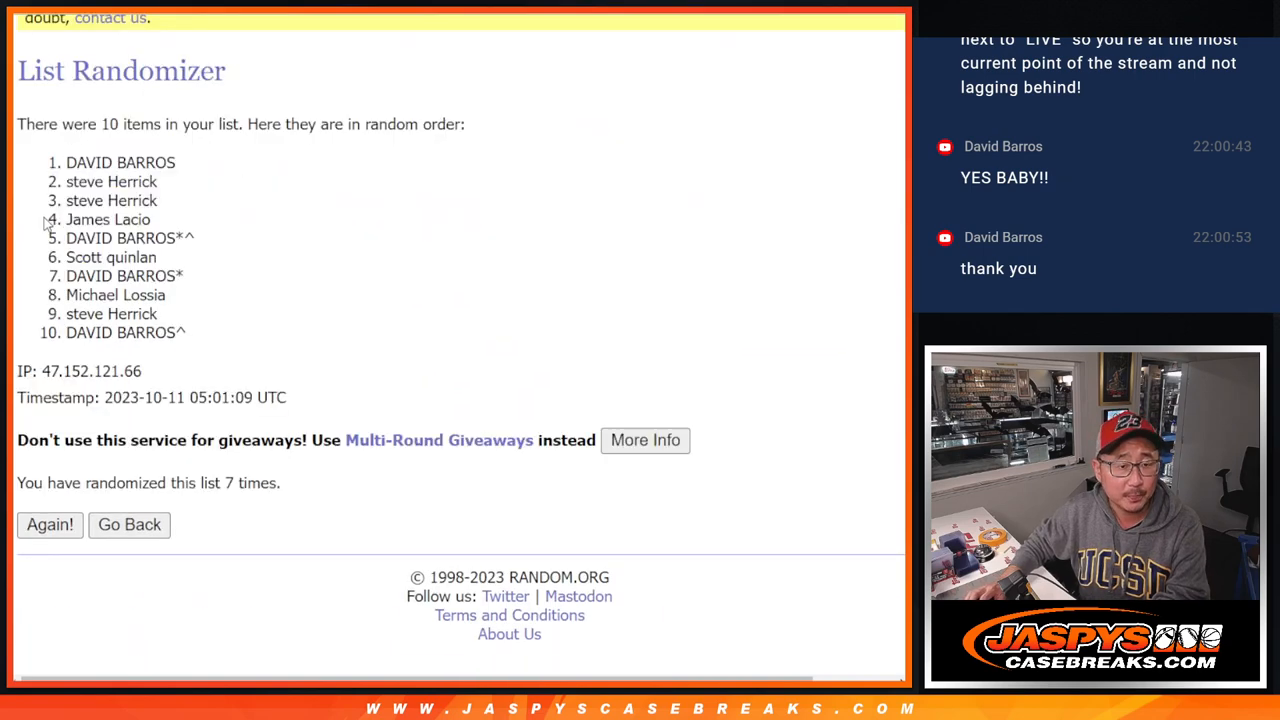
{"action": "left_click_drag", "start_coordinate": [62, 160], "coordinate": [190, 335]}
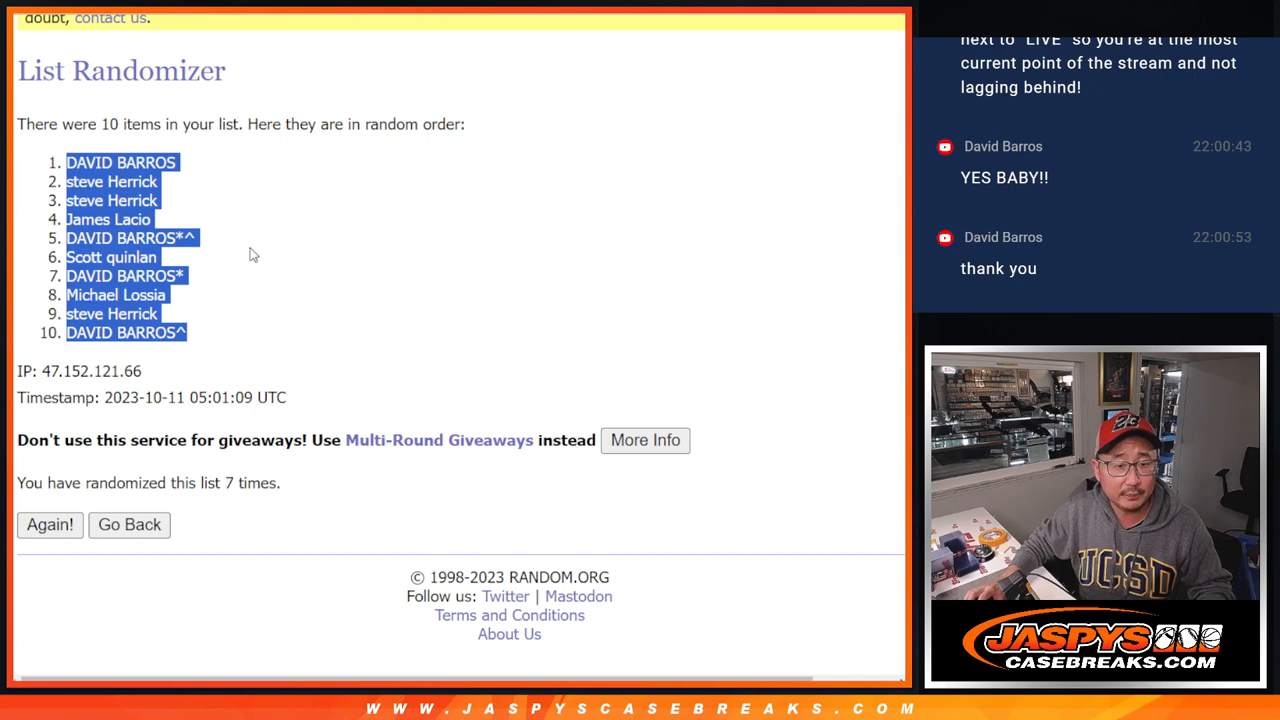
{"action": "key", "text": "ctrl+c"}
{"action": "key", "text": "ctrl+Tab"}
{"action": "left_click", "coordinate": [98, 162]}
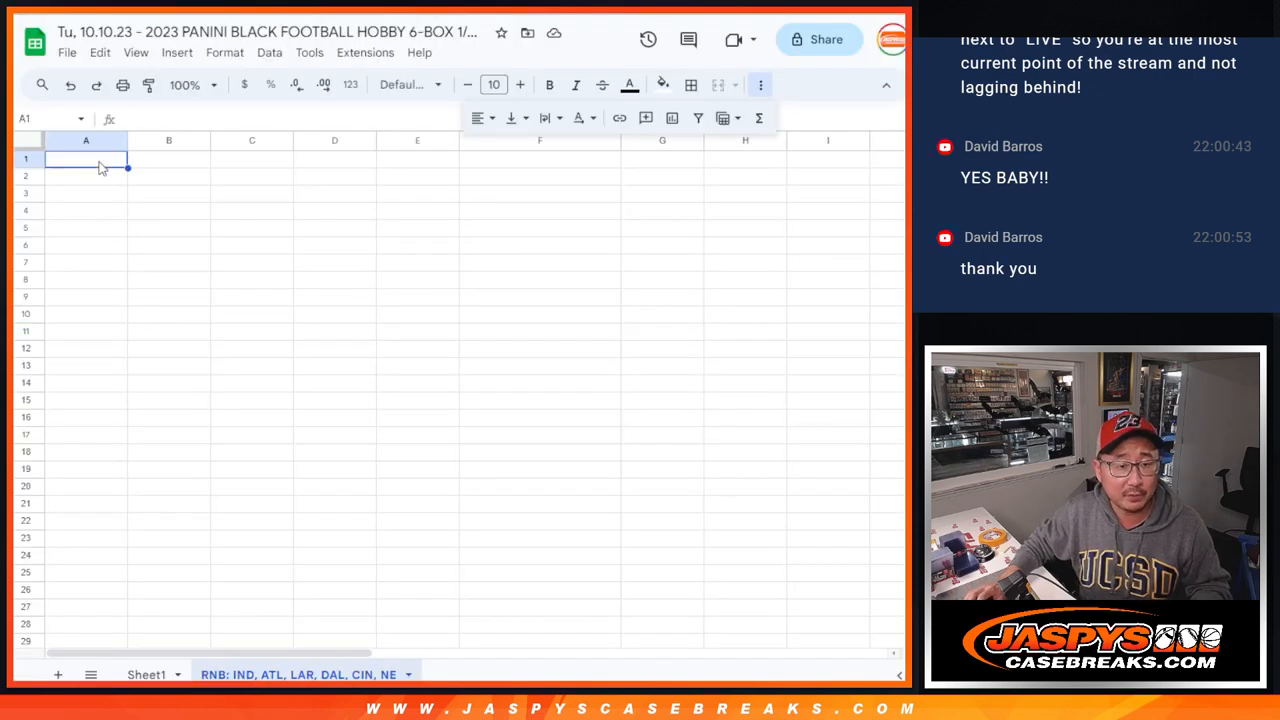
{"action": "key", "text": "ctrl+v"}
{"action": "left_click", "coordinate": [192, 84]}
{"action": "left_click", "coordinate": [190, 250]}
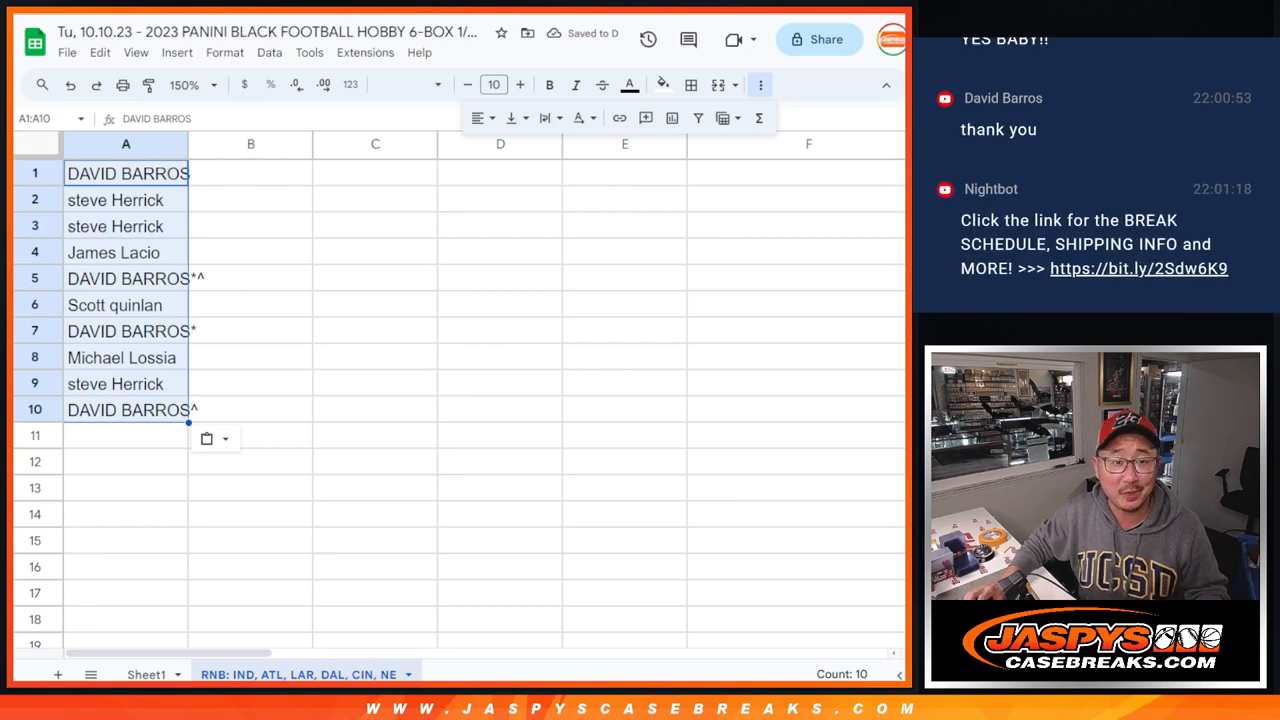
{"action": "key", "text": "ctrl+Tab"}
{"action": "key", "text": "ctrl+Tab"}
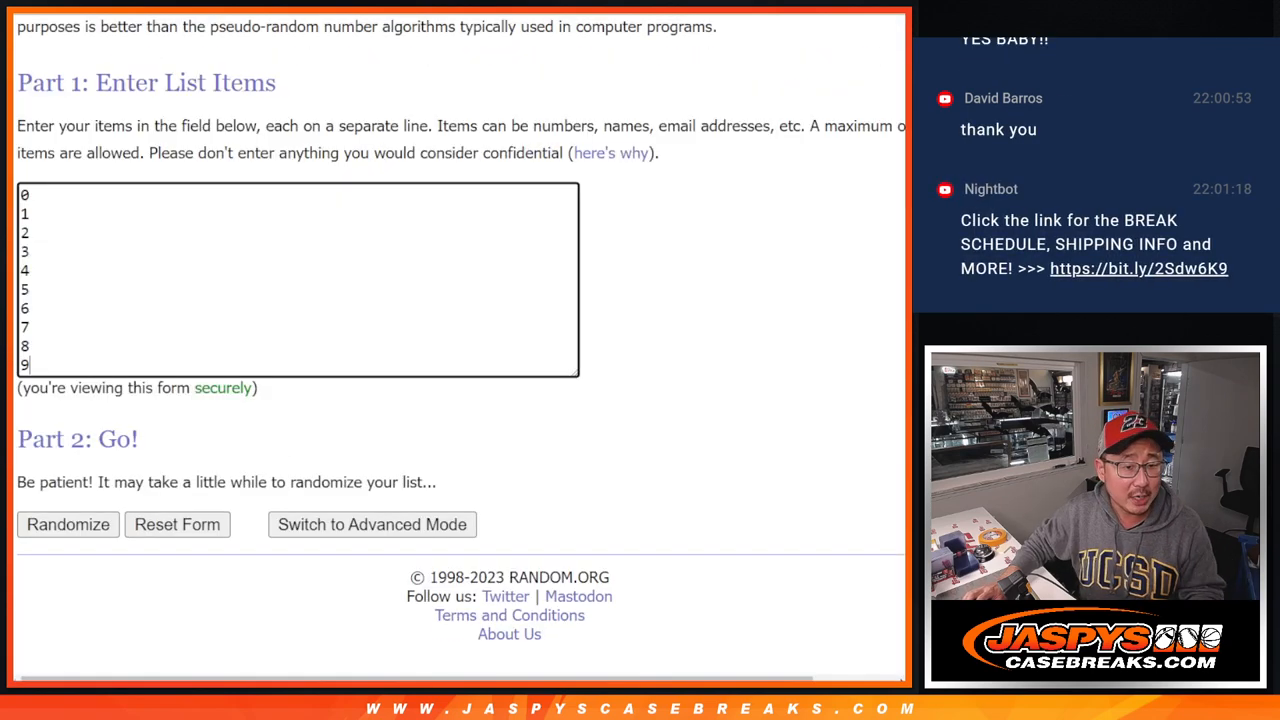
Shuffle the numbers 0–9 seven times and highlight the final order 9, 8, 2, 6, 1, 3, 5, 4, 0, 7
{"action": "left_click", "coordinate": [45, 524]}
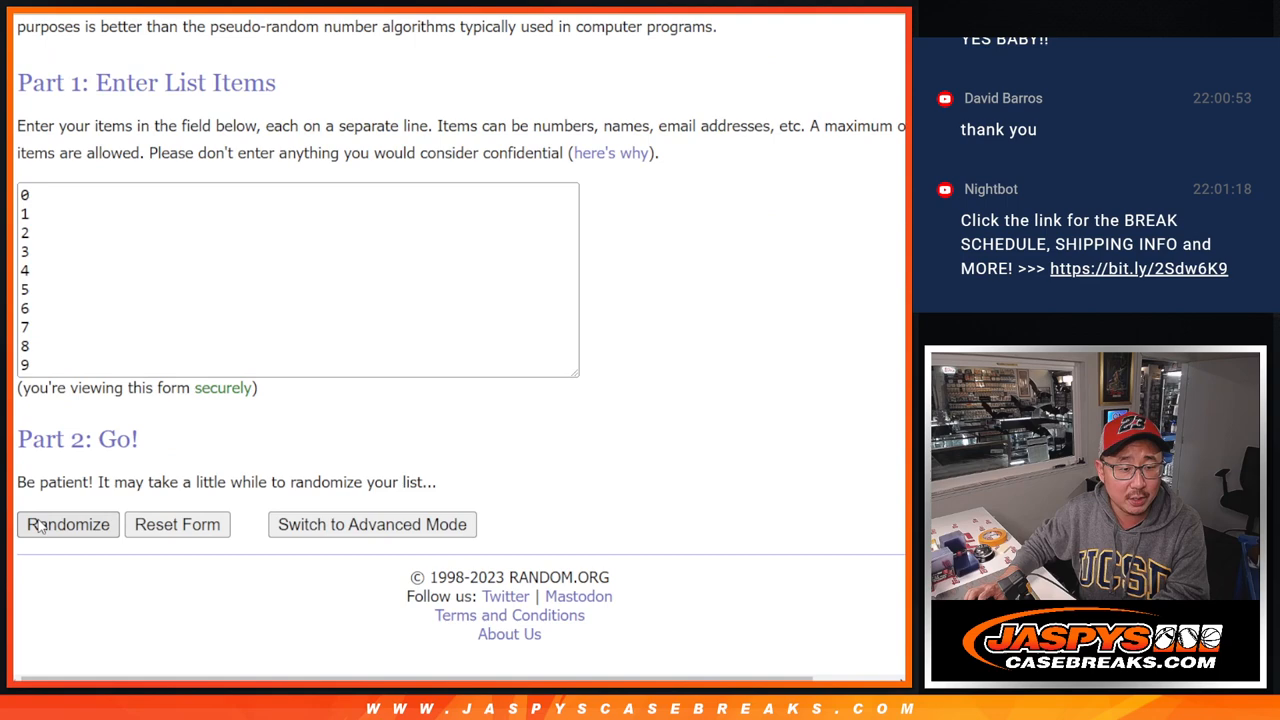
{"action": "scroll", "coordinate": [40, 525], "scroll_direction": "down", "scroll_amount": 2}
{"action": "left_click", "coordinate": [40, 525]}
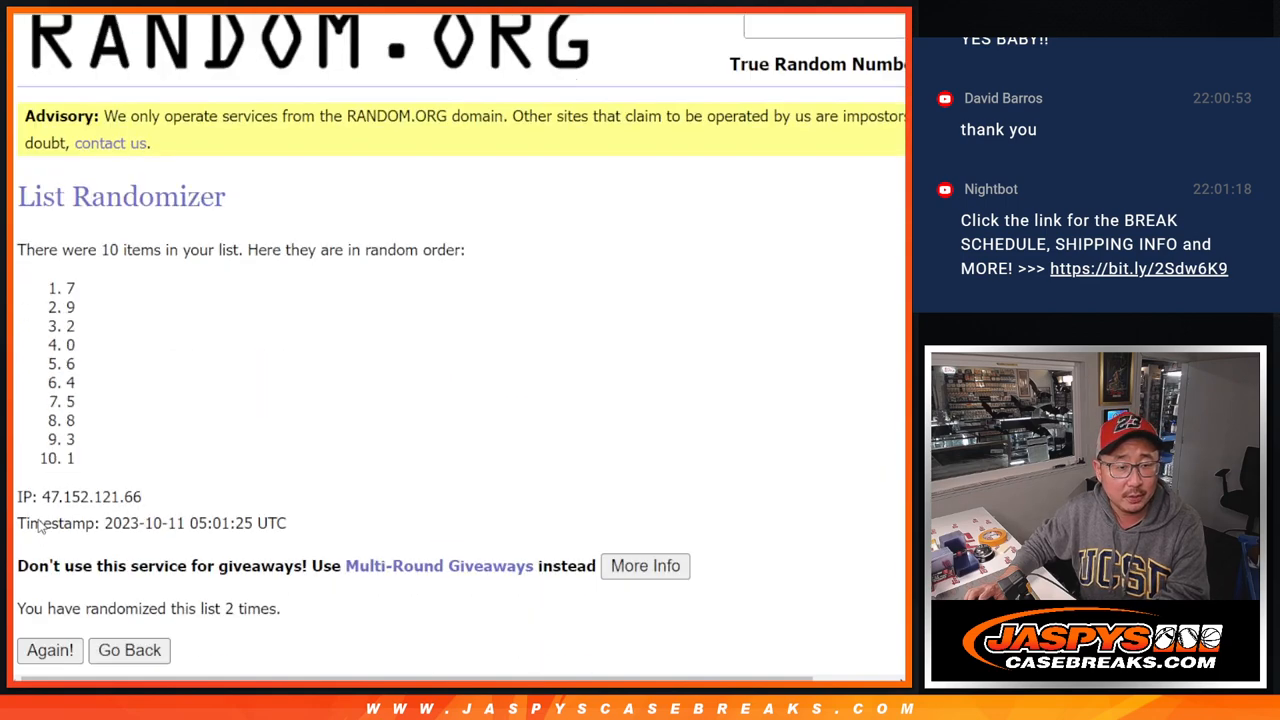
{"action": "left_click", "coordinate": [40, 525]}
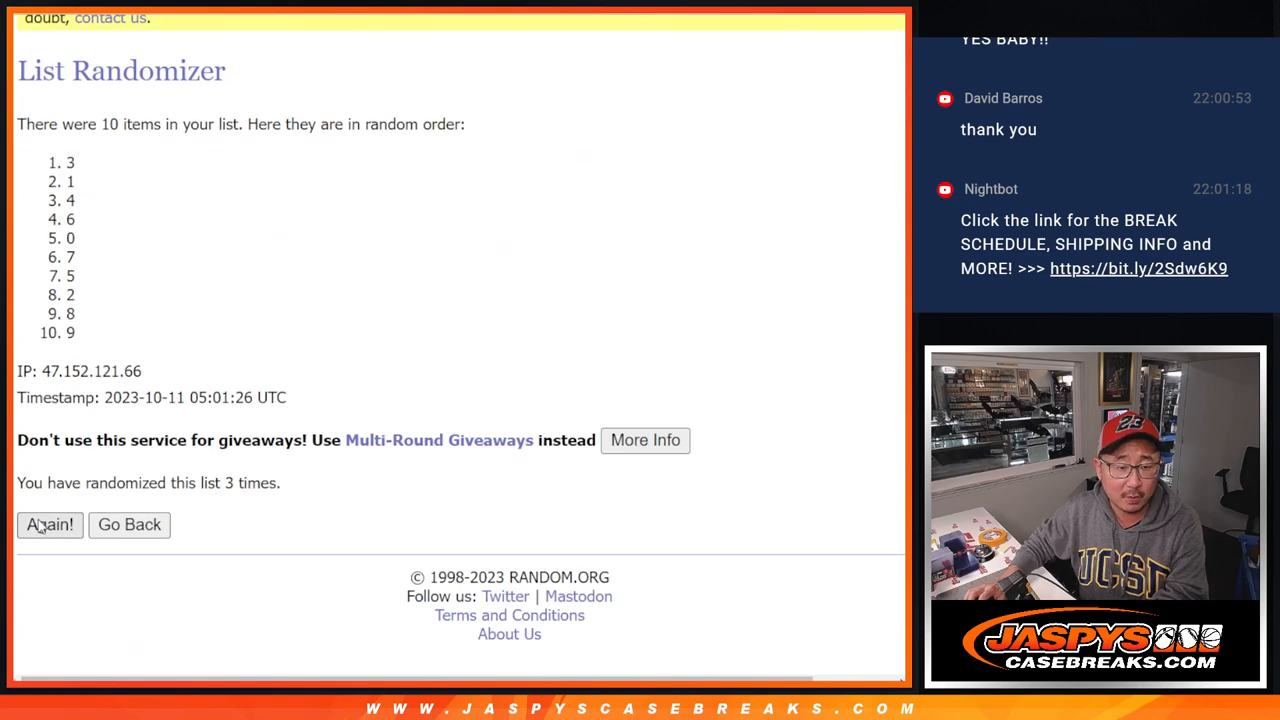
{"action": "left_click", "coordinate": [40, 525]}
{"action": "left_click", "coordinate": [40, 525]}
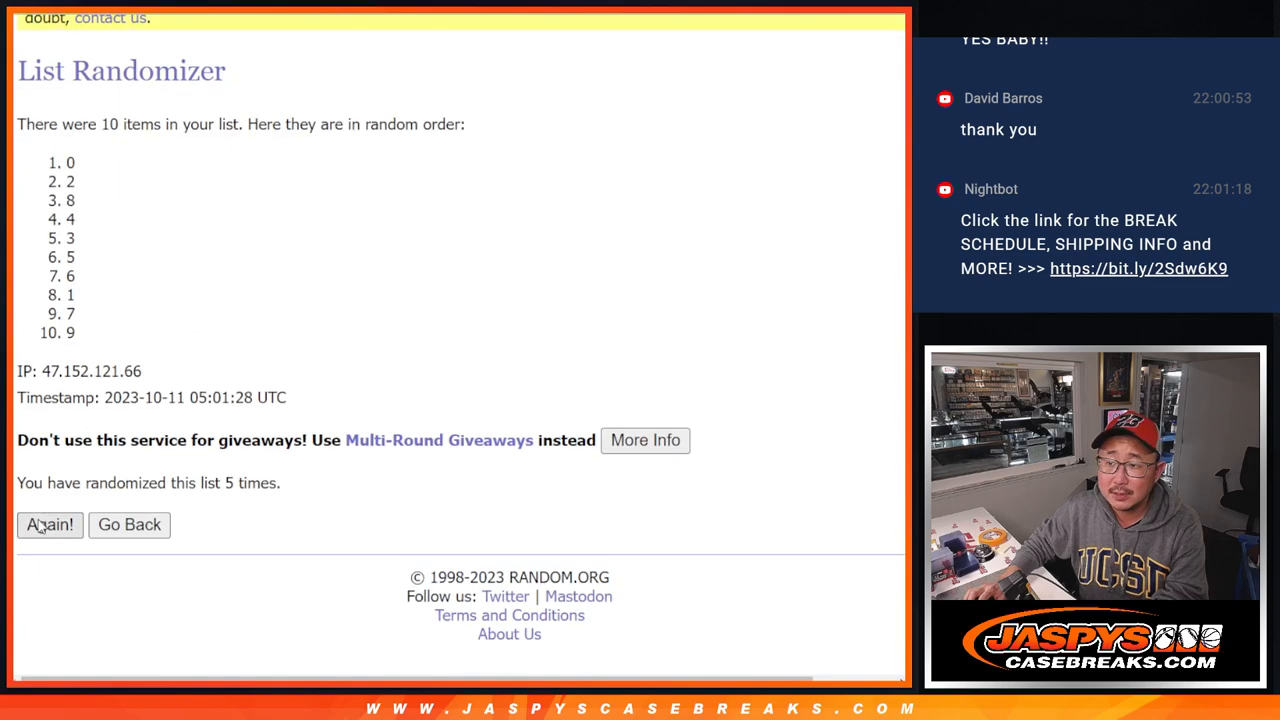
{"action": "left_click", "coordinate": [40, 525]}
{"action": "left_click", "coordinate": [40, 525]}
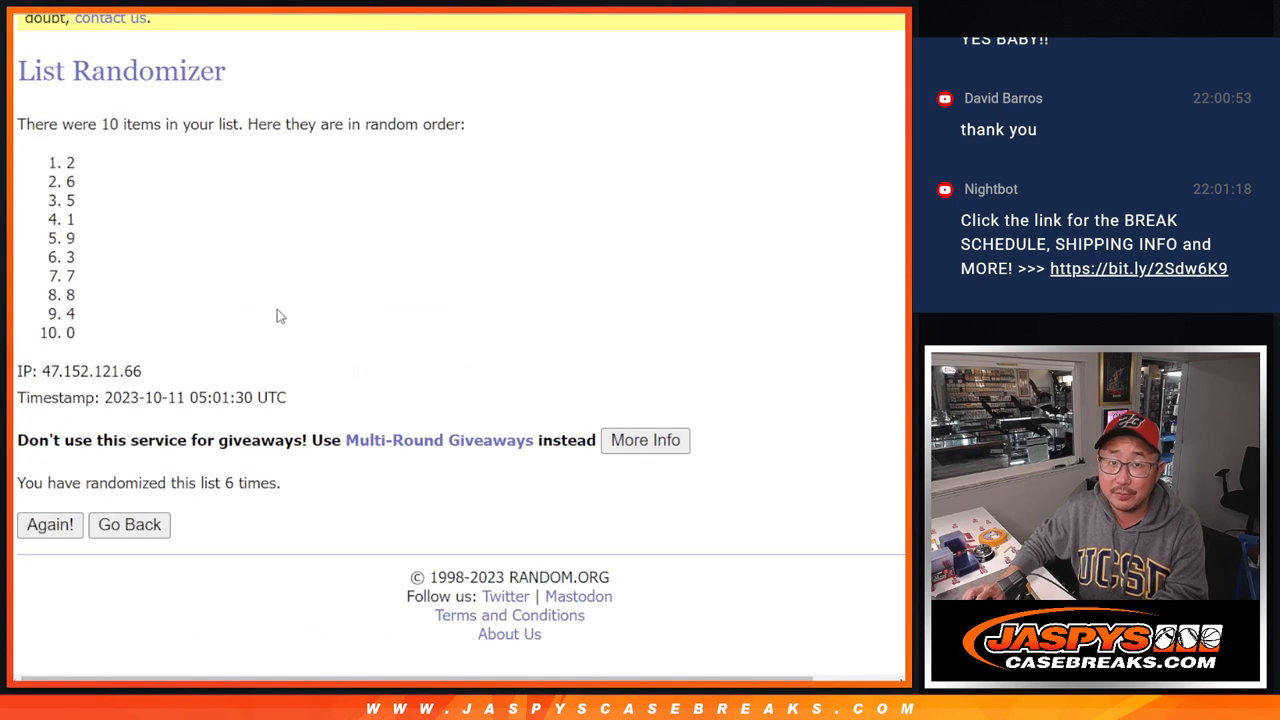
{"action": "scroll", "coordinate": [277, 313], "scroll_direction": "down", "scroll_amount": 2}
{"action": "left_click_drag", "start_coordinate": [66, 155], "coordinate": [88, 335]}
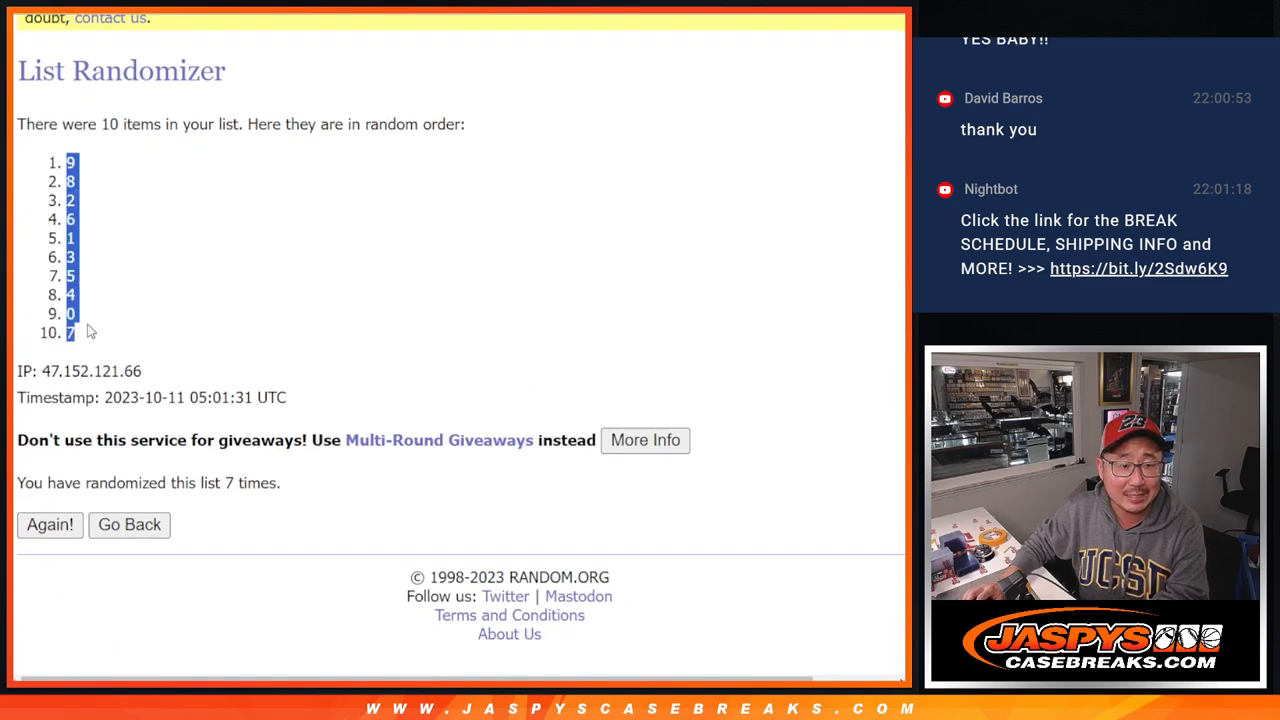
Copy the shuffled numbers and paste them into column B beside the names
{"action": "key", "text": "ctrl+c"}
{"action": "key", "text": "alt+Tab"}
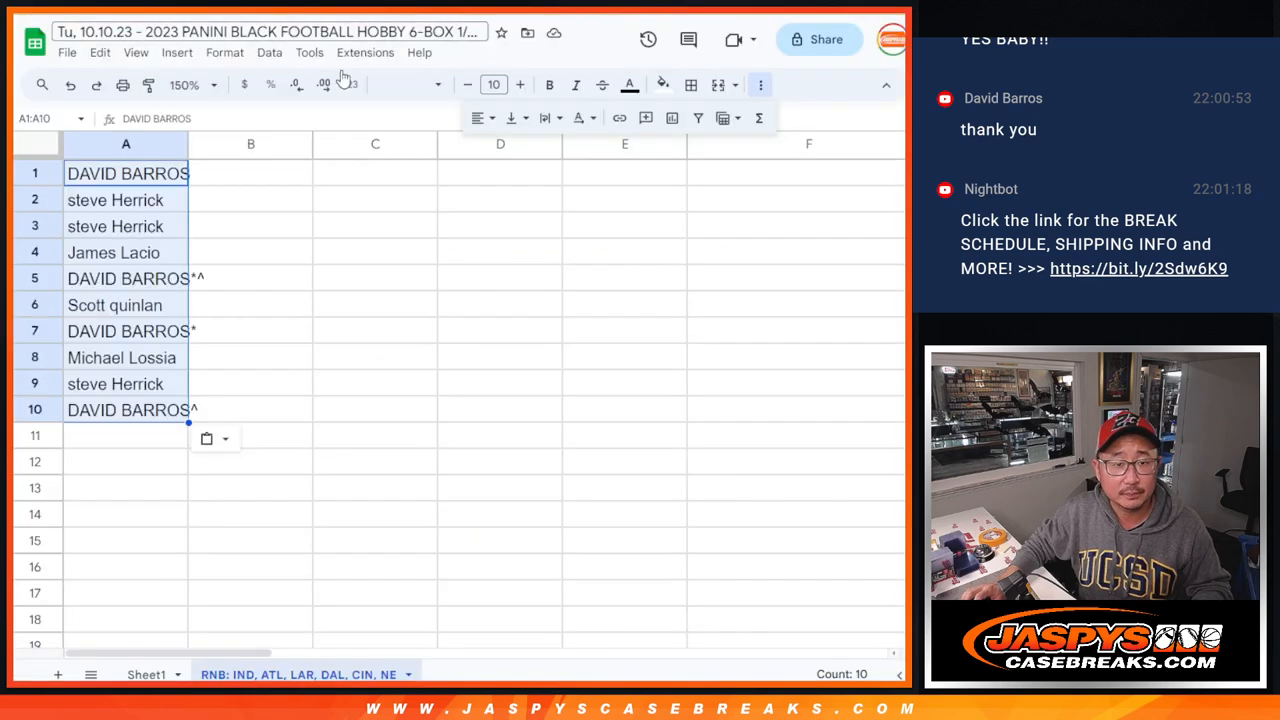
{"action": "left_click", "coordinate": [250, 144]}
{"action": "key", "text": "ctrl+v"}
Set the whole sheet to Spectral font size 14 and fit column A to the longest name
{"action": "key", "text": "ctrl+a"}
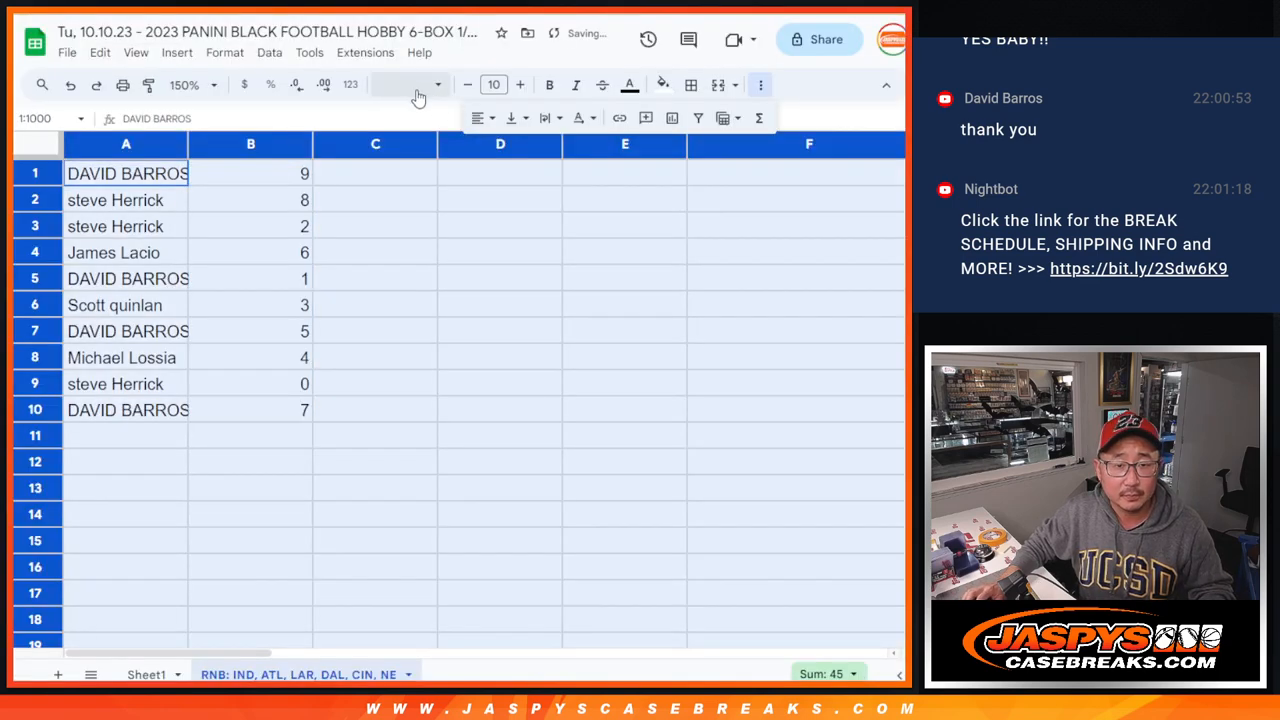
{"action": "left_click", "coordinate": [410, 84]}
{"action": "left_click", "coordinate": [420, 246]}
{"action": "left_click", "coordinate": [496, 84]}
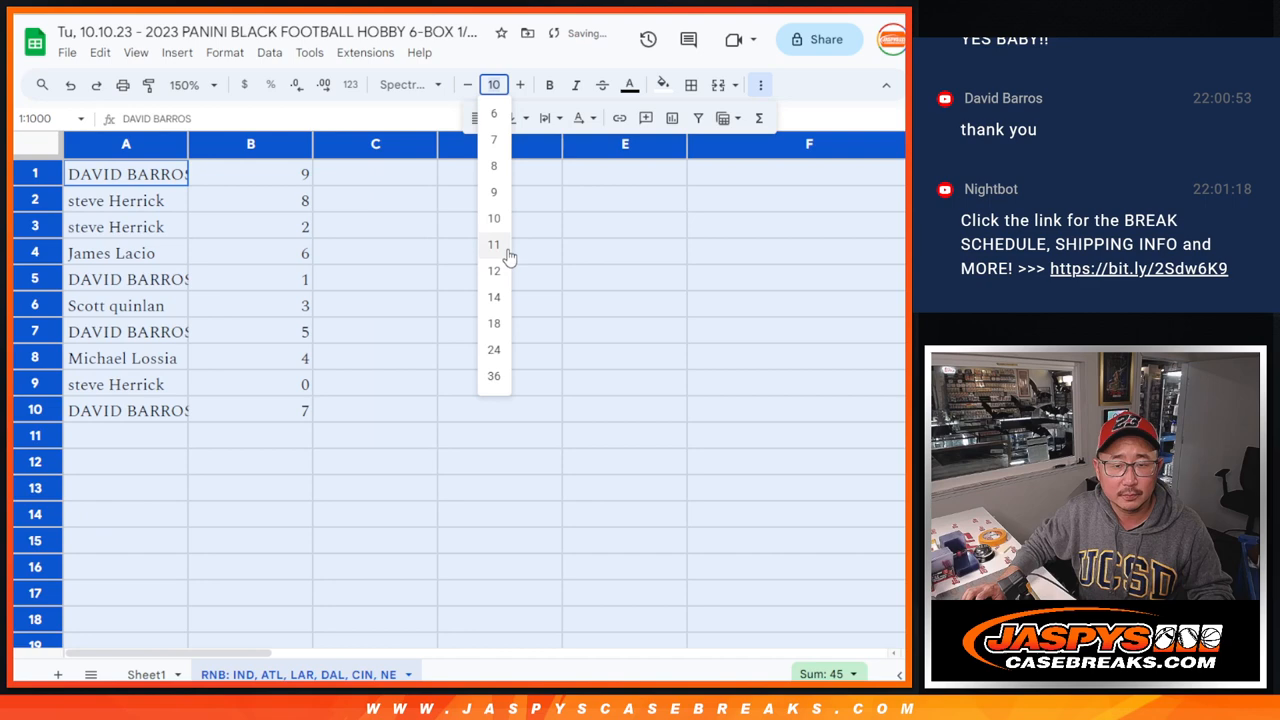
{"action": "left_click", "coordinate": [496, 300]}
{"action": "double_click", "coordinate": [190, 148]}
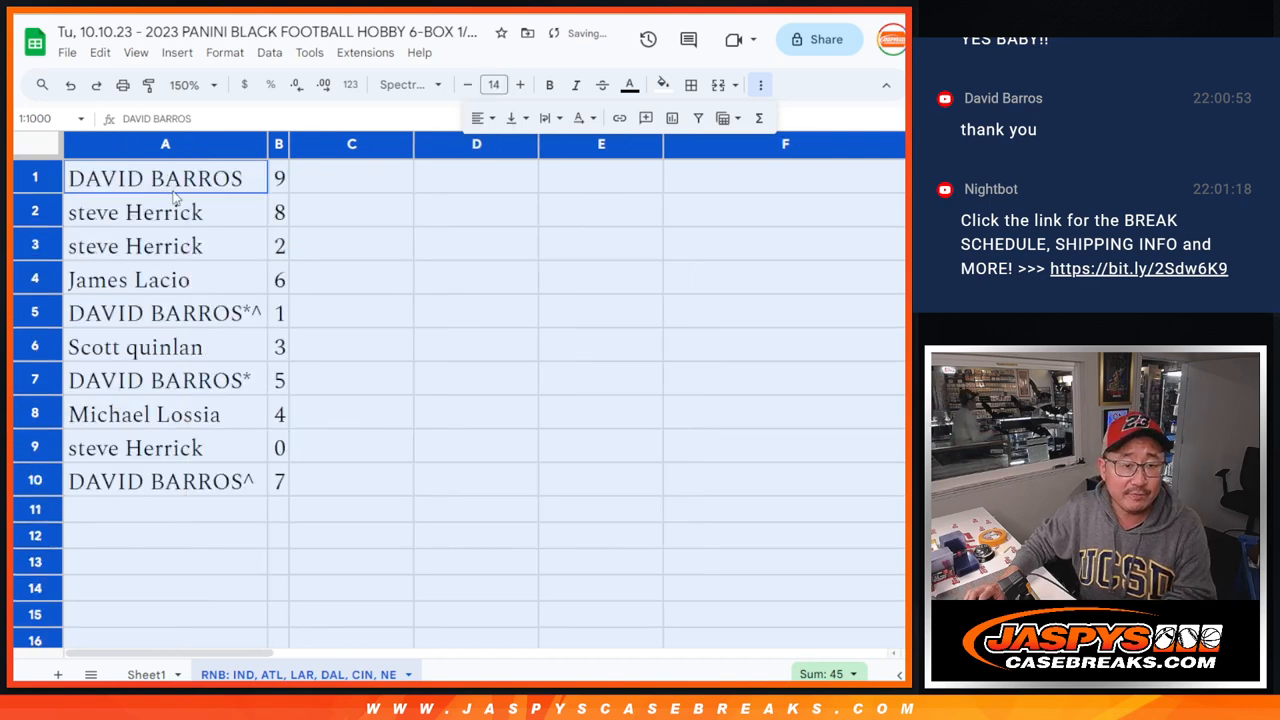
{"action": "left_click", "coordinate": [217, 214]}
Review each name and its number row by row, leaving the sheet name unchanged
{"action": "left_click", "coordinate": [165, 246]}
{"action": "left_click", "coordinate": [241, 287]}
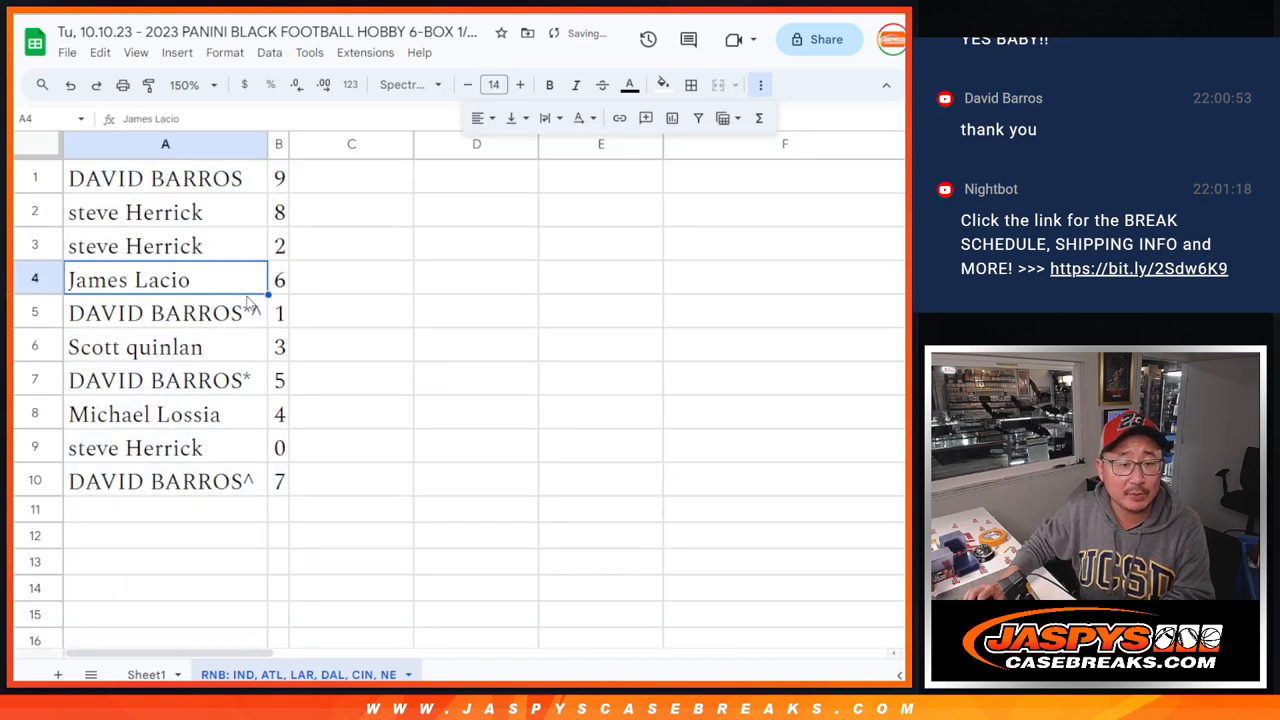
{"action": "left_click", "coordinate": [245, 315]}
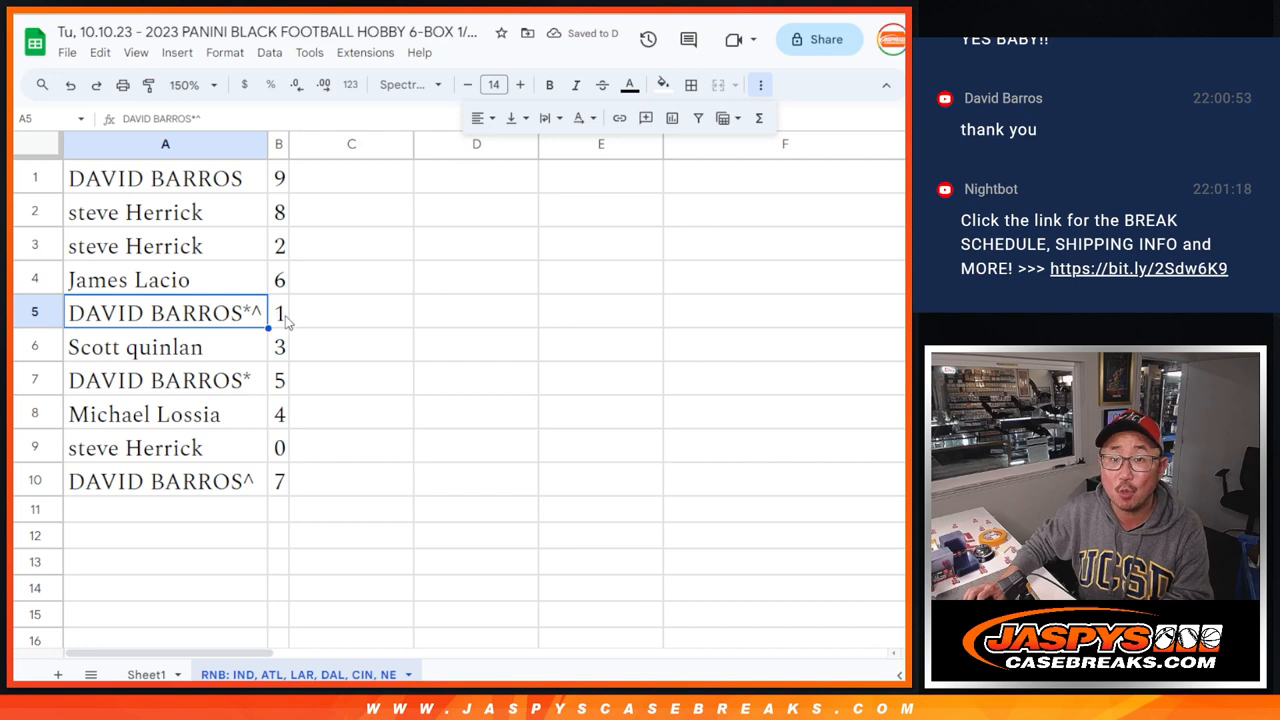
{"action": "left_click", "coordinate": [238, 344]}
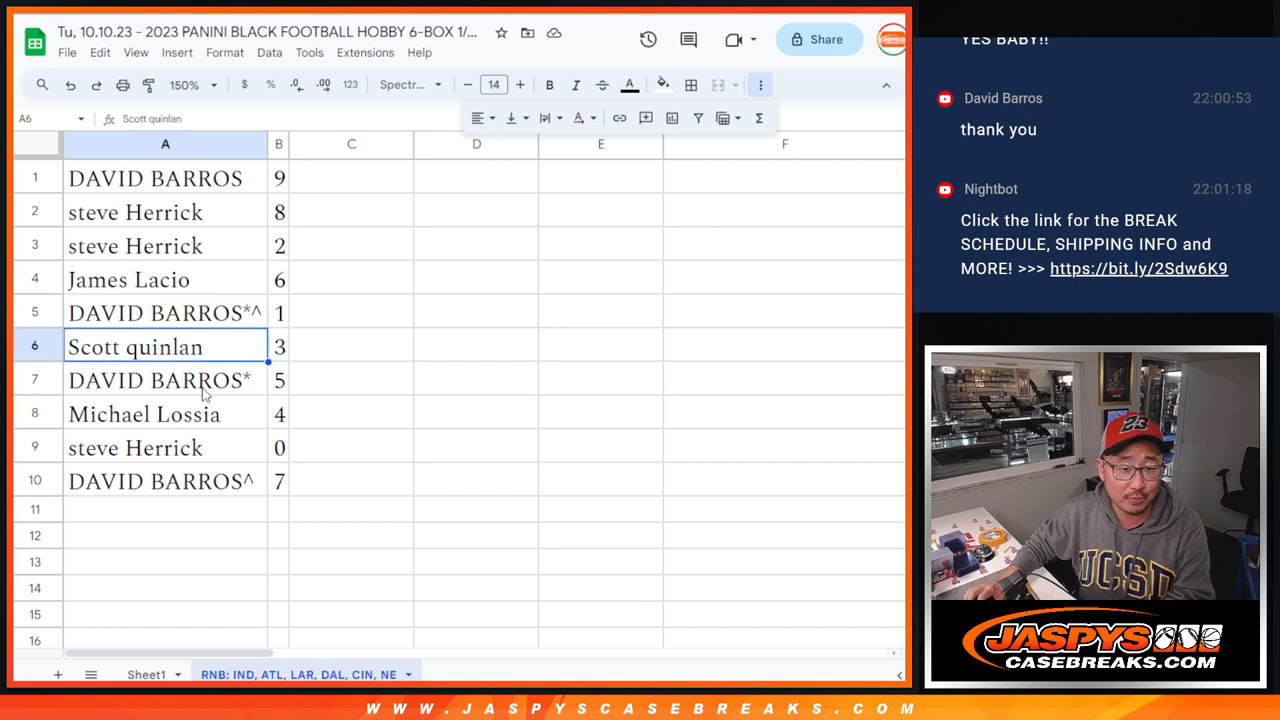
{"action": "left_click", "coordinate": [203, 390]}
{"action": "left_click", "coordinate": [216, 418]}
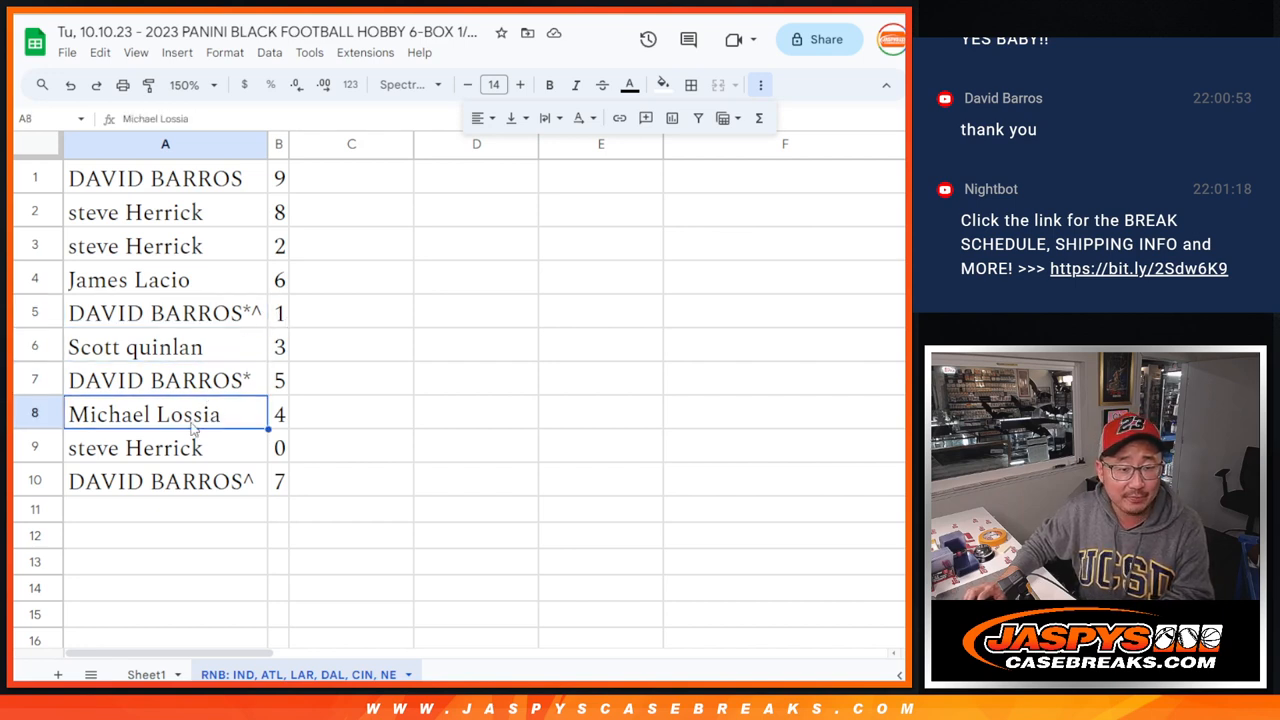
{"action": "left_click", "coordinate": [172, 452]}
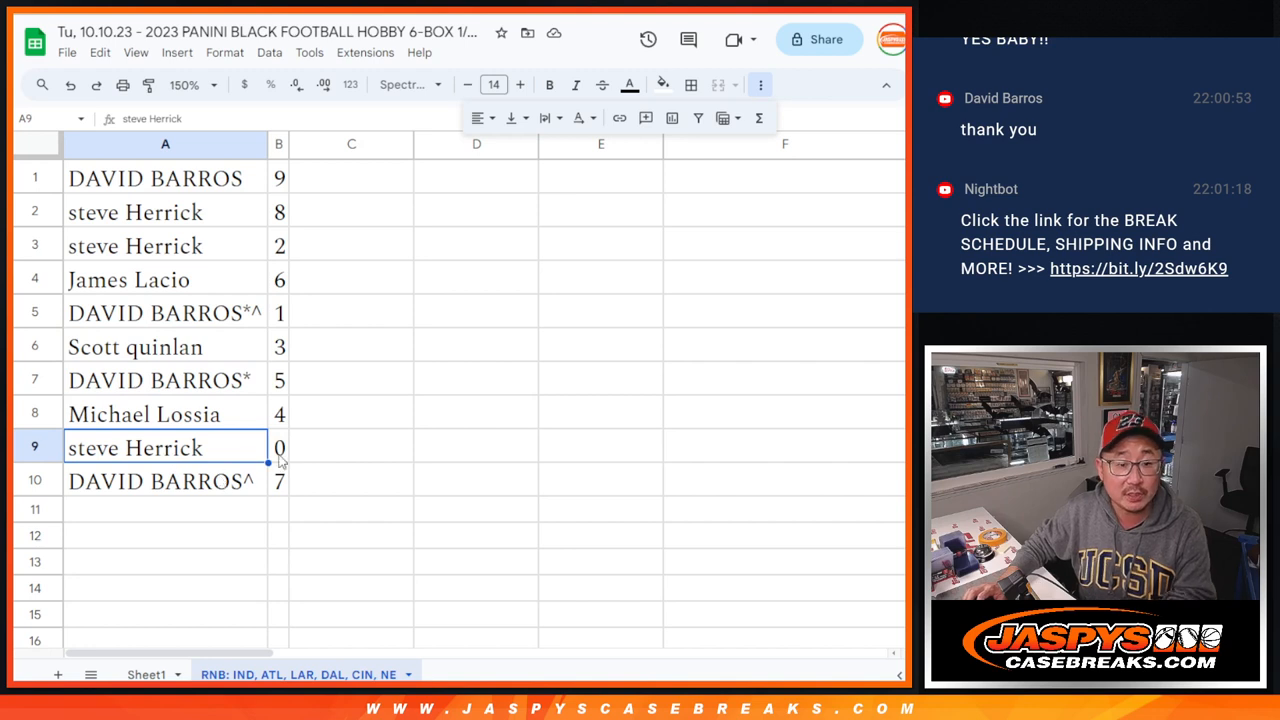
{"action": "left_click", "coordinate": [281, 450], "text": "shift"}
{"action": "double_click", "coordinate": [335, 675]}
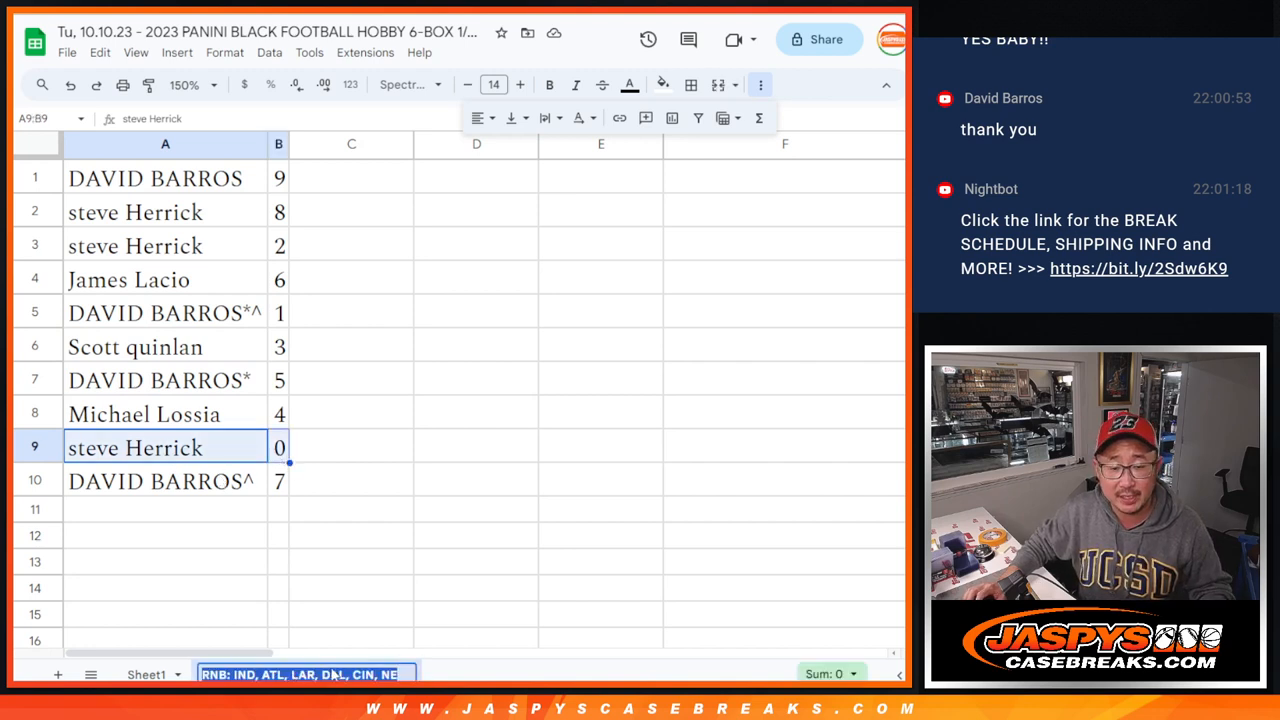
{"action": "left_click", "coordinate": [342, 612]}
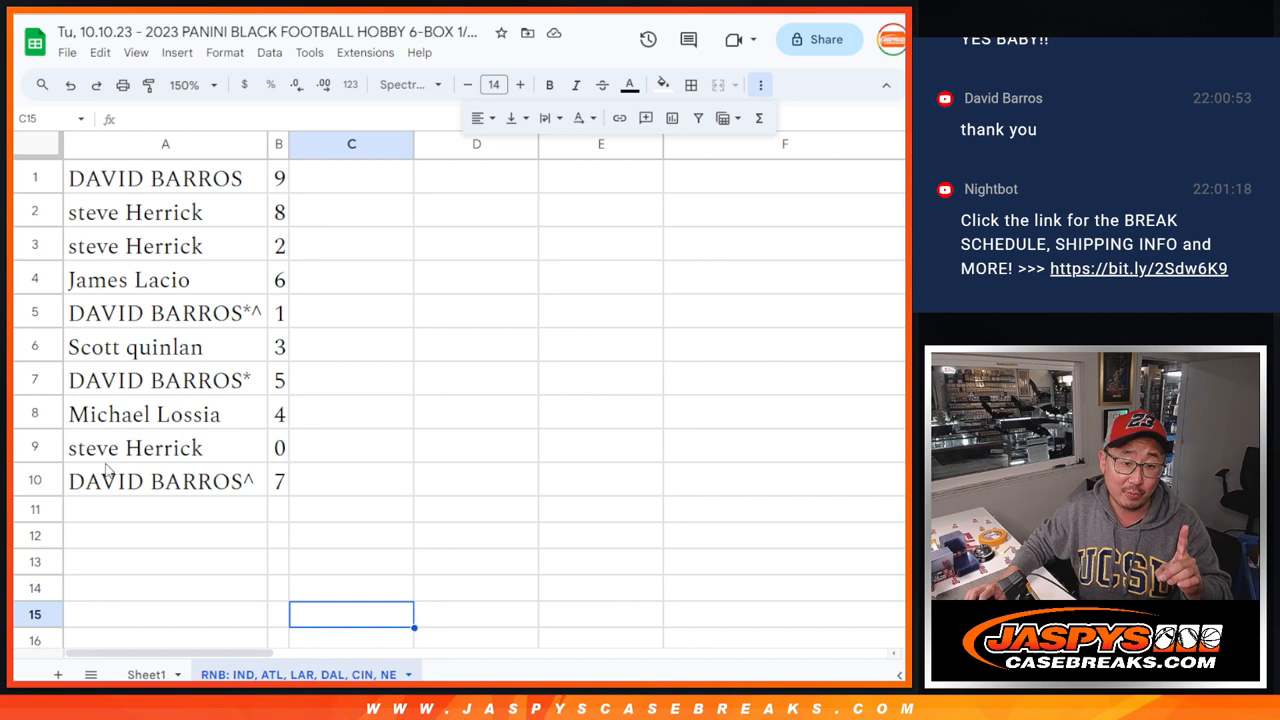
{"action": "left_click", "coordinate": [35, 481]}
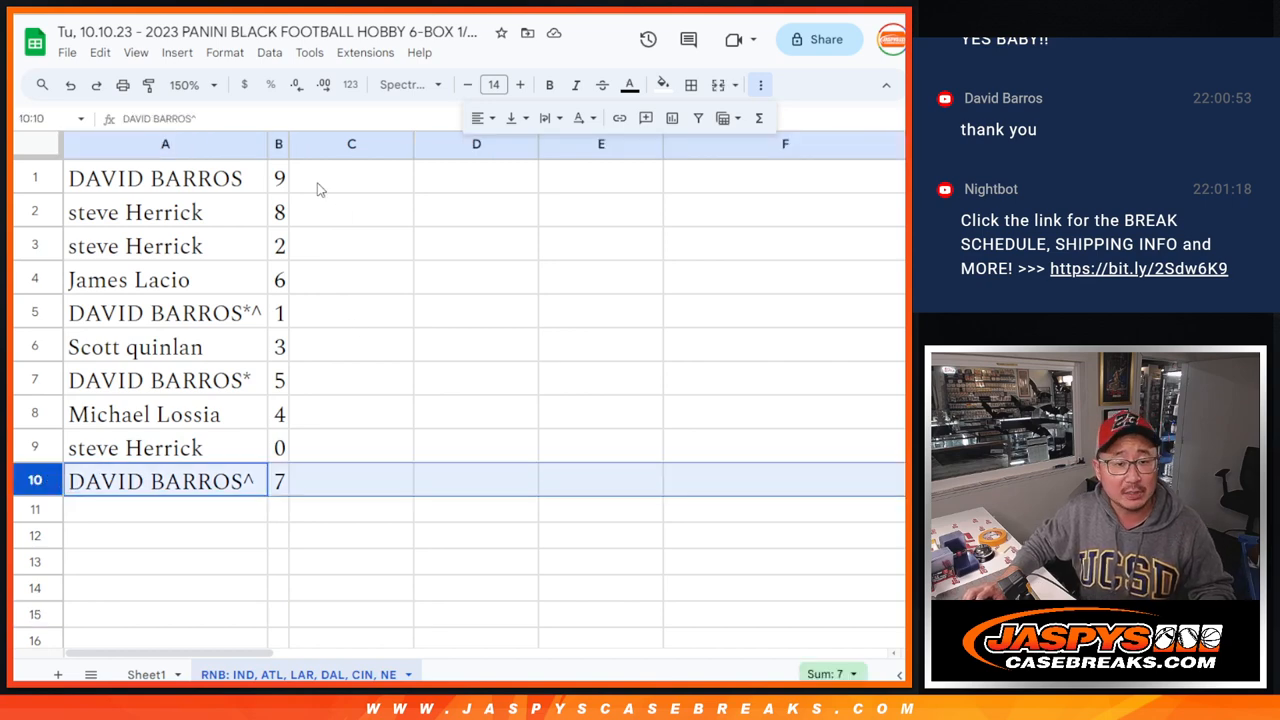
Sort the sheet by column B A to Z, then centre A1:B10 and apply all borders
{"action": "right_click", "coordinate": [278, 144]}
{"action": "left_click", "coordinate": [348, 457]}
{"action": "left_click_drag", "start_coordinate": [135, 178], "coordinate": [279, 481]}
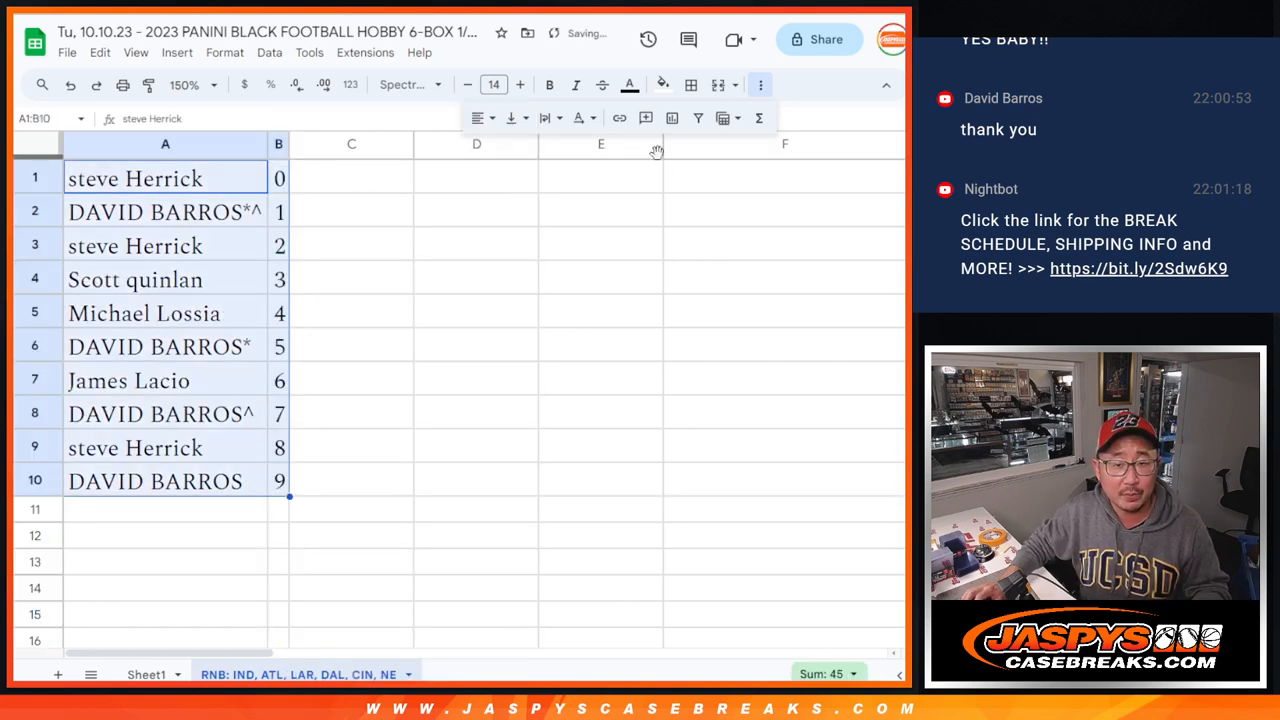
{"action": "left_click", "coordinate": [482, 118]}
{"action": "left_click", "coordinate": [510, 152]}
{"action": "left_click", "coordinate": [691, 84]}
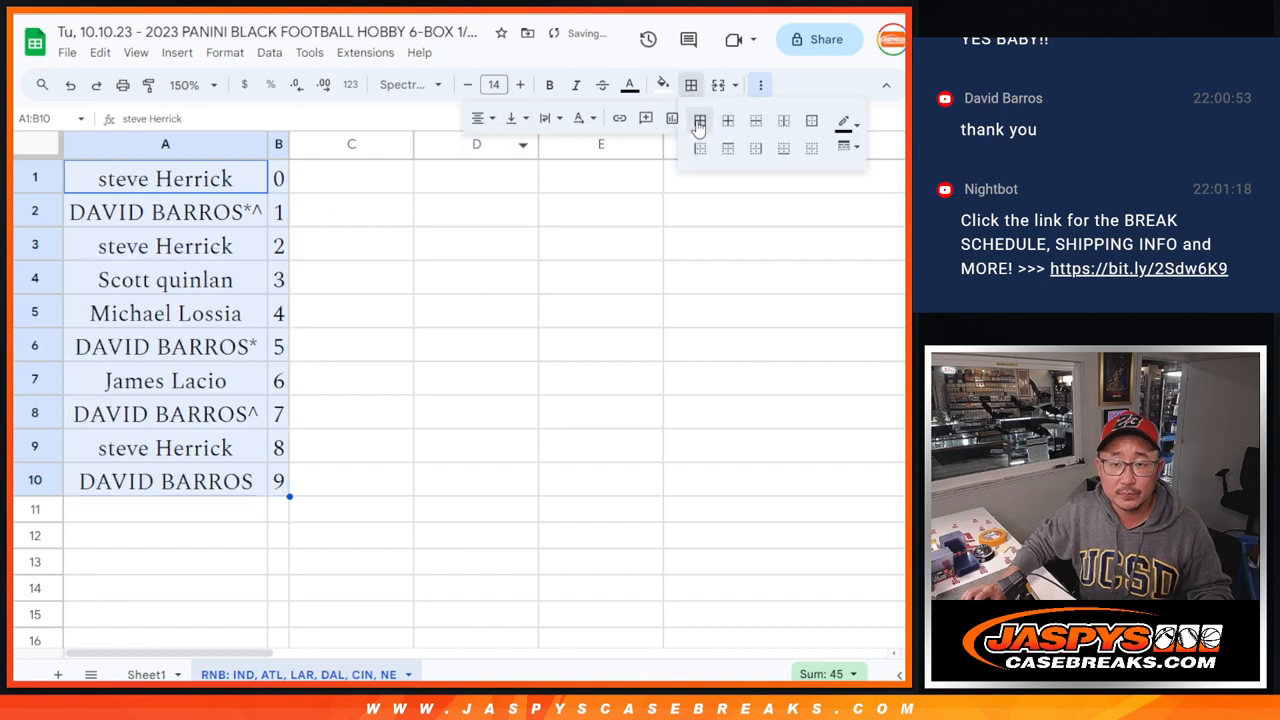
{"action": "left_click", "coordinate": [698, 128]}
{"action": "left_click", "coordinate": [243, 179]}
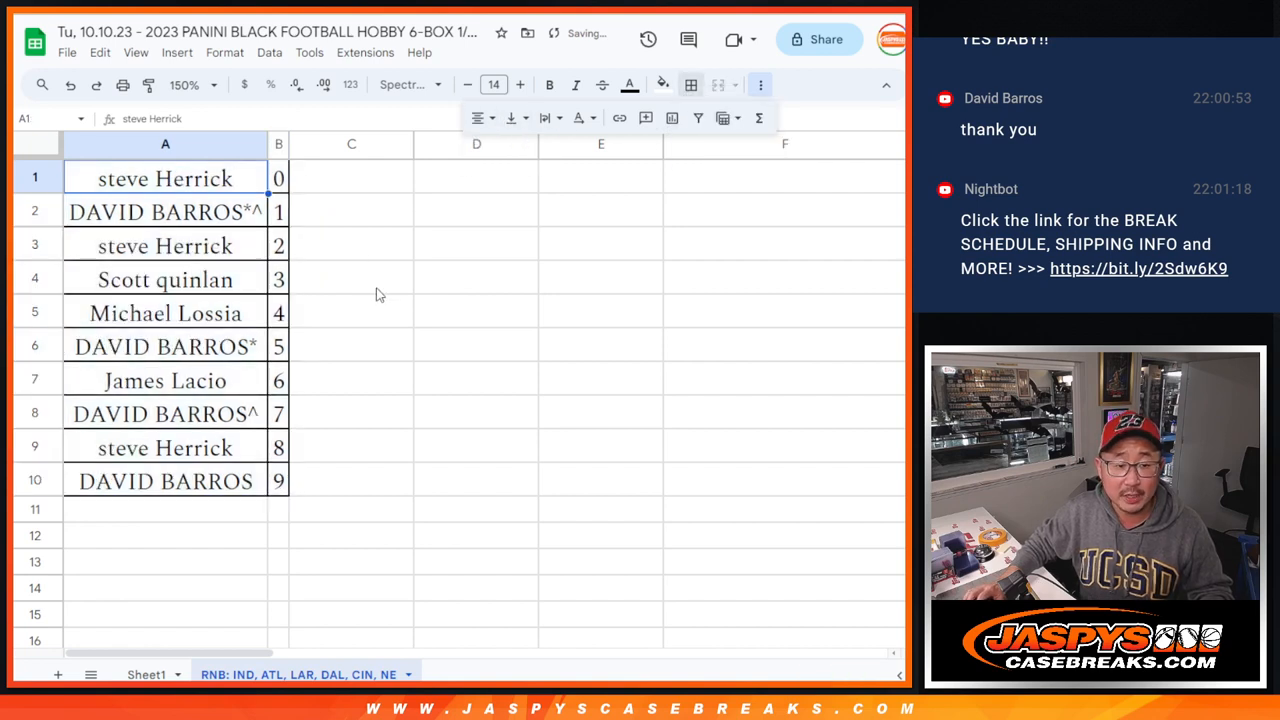